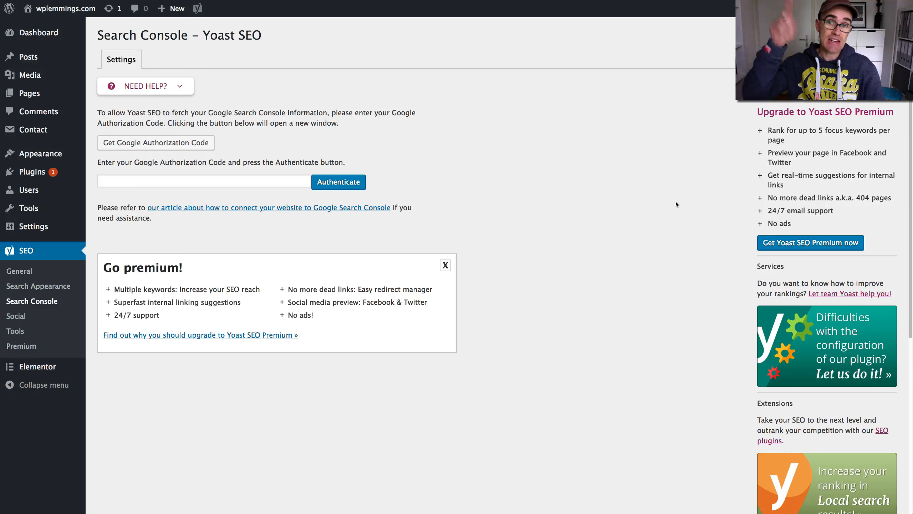
Search the directory of new plugins for Yoast SEO
{"action": "scroll", "coordinate": [596, 160], "scroll_direction": "down", "scroll_amount": 1}
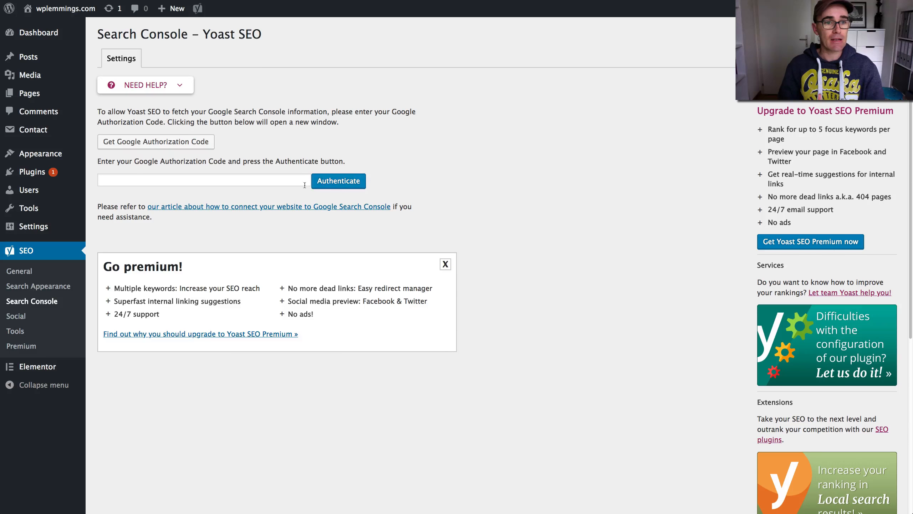
{"action": "scroll", "coordinate": [169, 220], "scroll_direction": "up", "scroll_amount": 1}
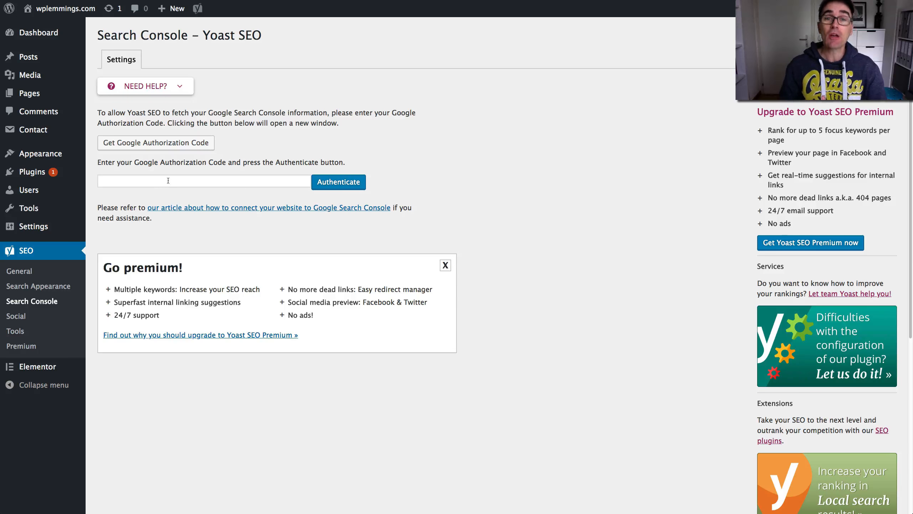
{"action": "left_click", "coordinate": [33, 173]}
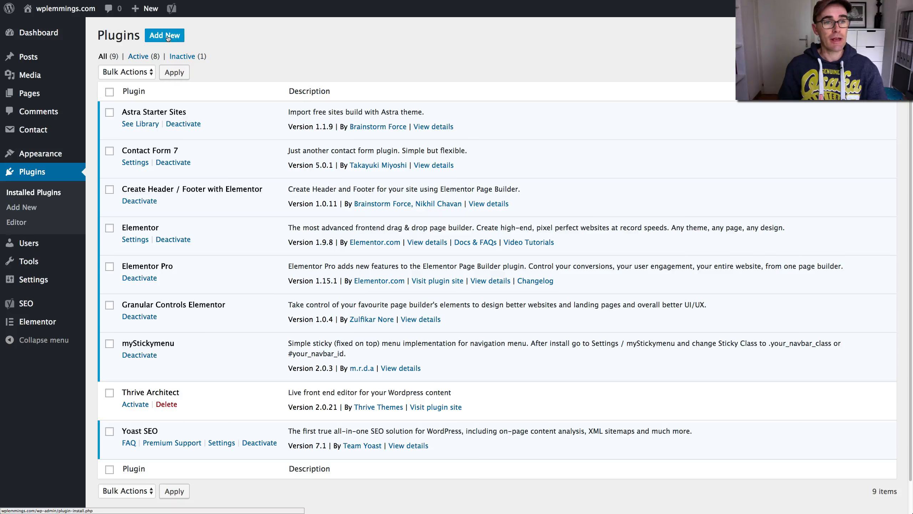
{"action": "left_click", "coordinate": [167, 37]}
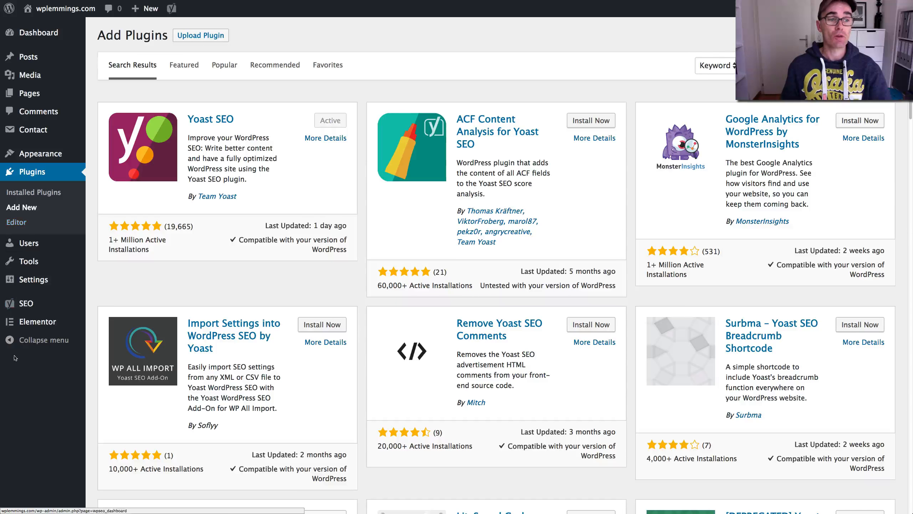
Open the general Yoast SEO dashboard and review its problems and notifications
{"action": "mouse_move", "coordinate": [26, 305]}
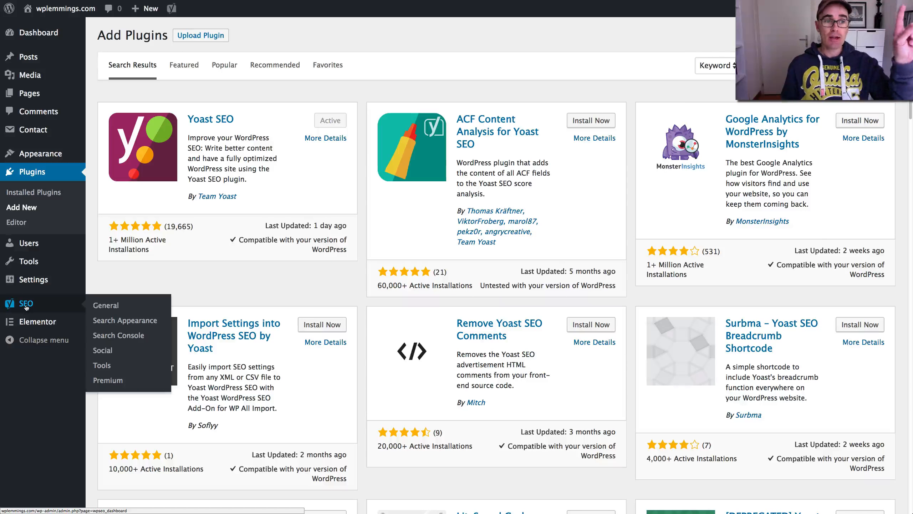
{"action": "left_click", "coordinate": [26, 305]}
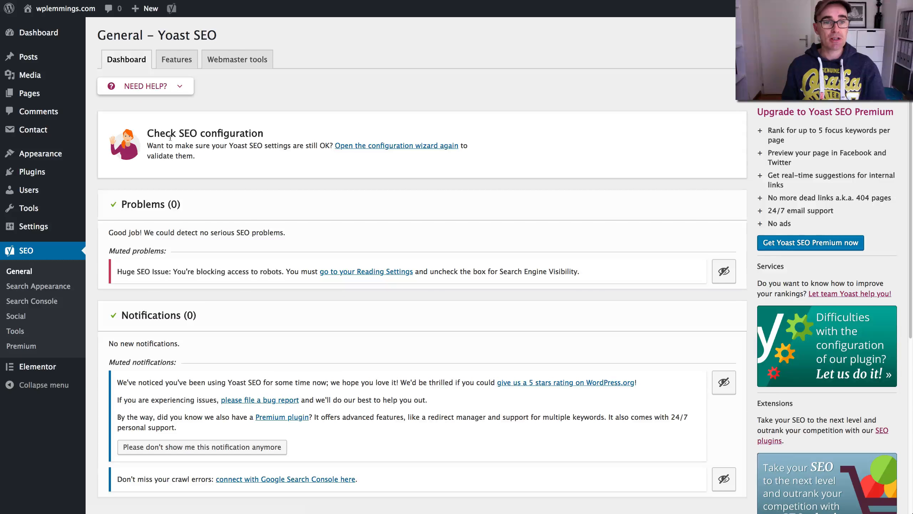
{"action": "scroll", "coordinate": [250, 132], "scroll_direction": "down", "scroll_amount": 6}
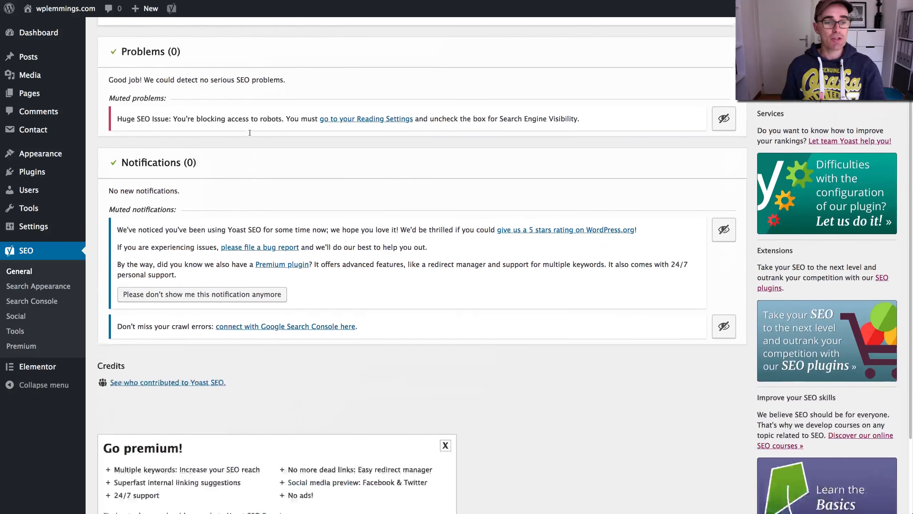
{"action": "scroll", "coordinate": [247, 135], "scroll_direction": "up", "scroll_amount": 8}
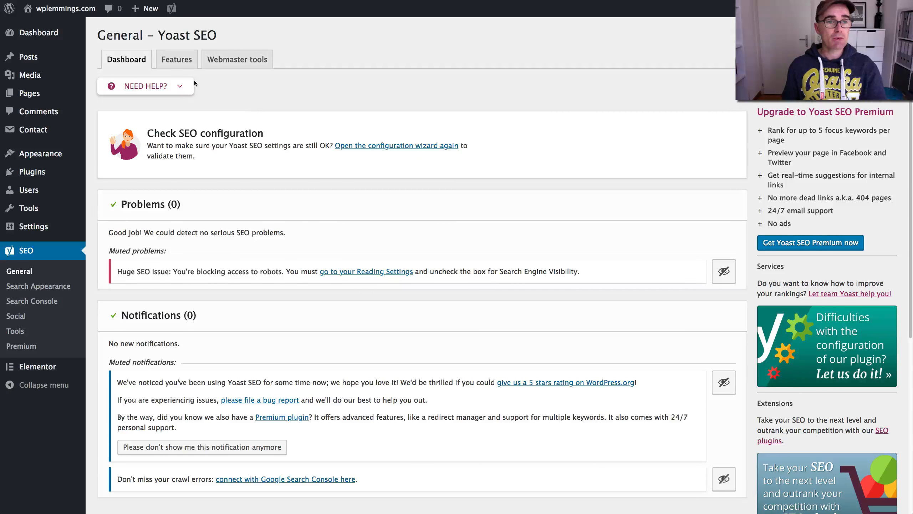
Set the title separator in the Search Appearance settings to the small middle dot and check the Knowledge Graph's company or person choices
{"action": "left_click", "coordinate": [56, 287]}
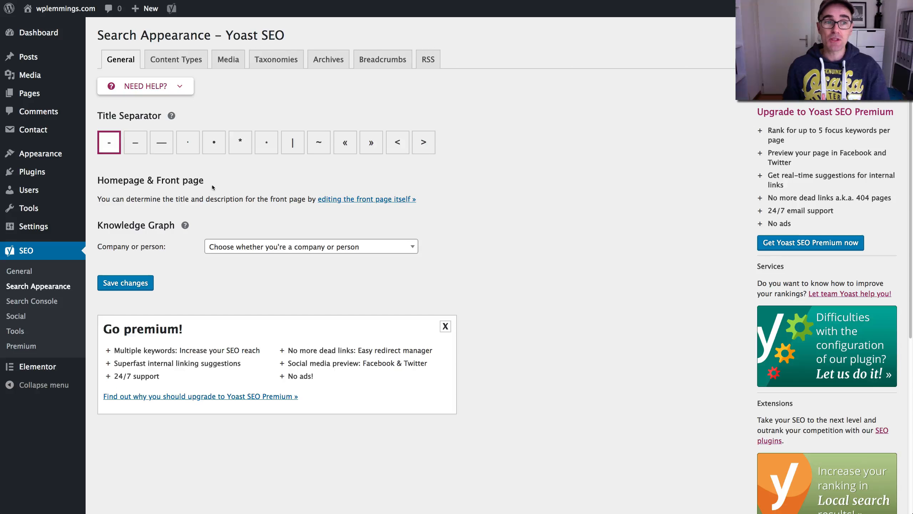
{"action": "left_click", "coordinate": [188, 149]}
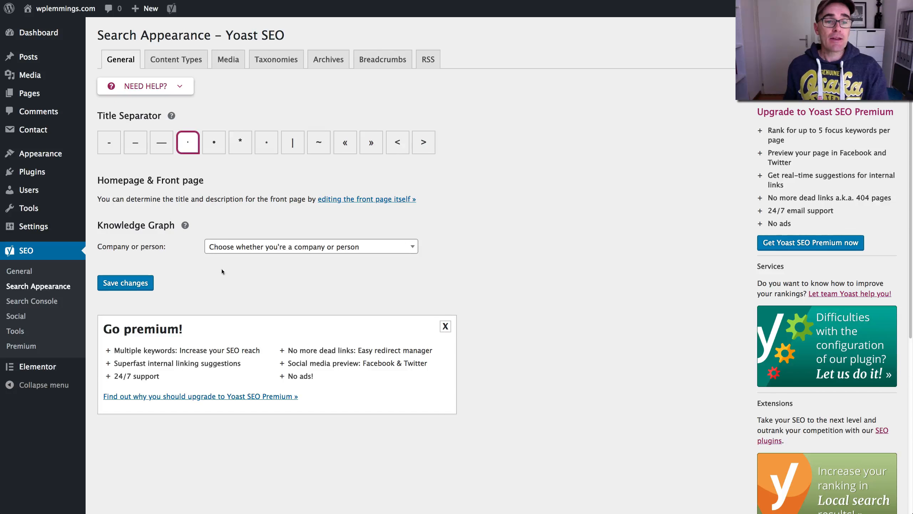
{"action": "left_click", "coordinate": [289, 248]}
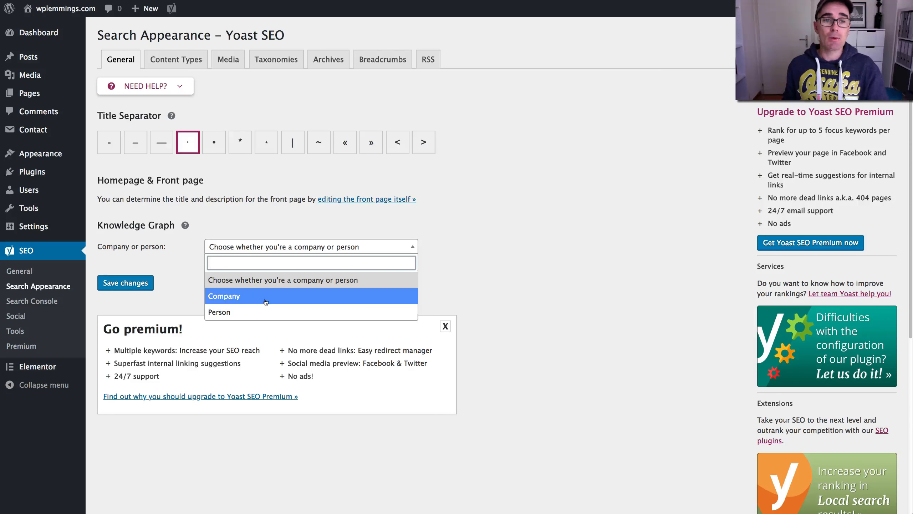
{"action": "left_click", "coordinate": [227, 232]}
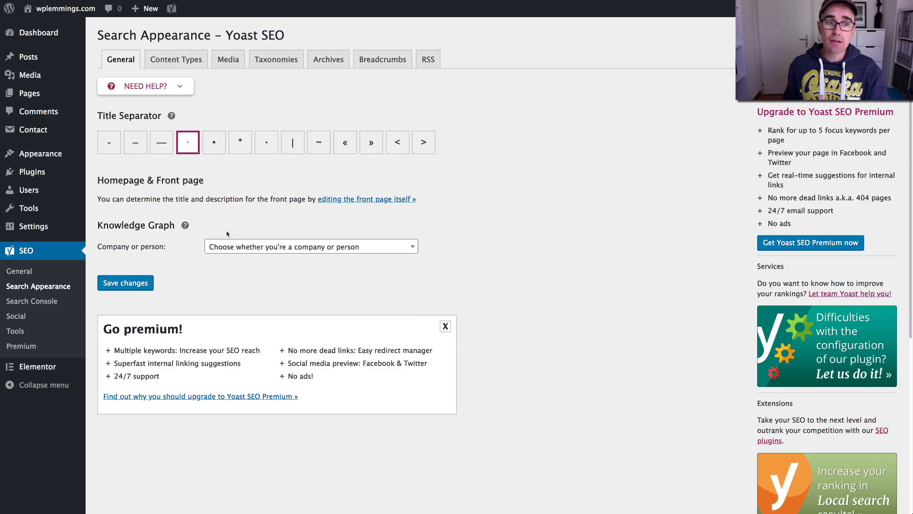
Open the content type settings of Search Appearance and look through the sections for posts, pages and templates
{"action": "left_click", "coordinate": [189, 64]}
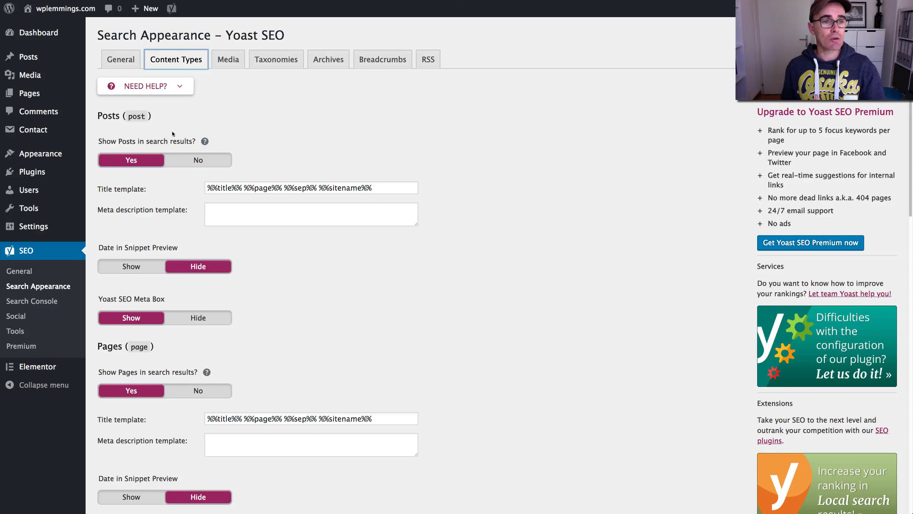
{"action": "scroll", "coordinate": [157, 126], "scroll_direction": "down", "scroll_amount": 10}
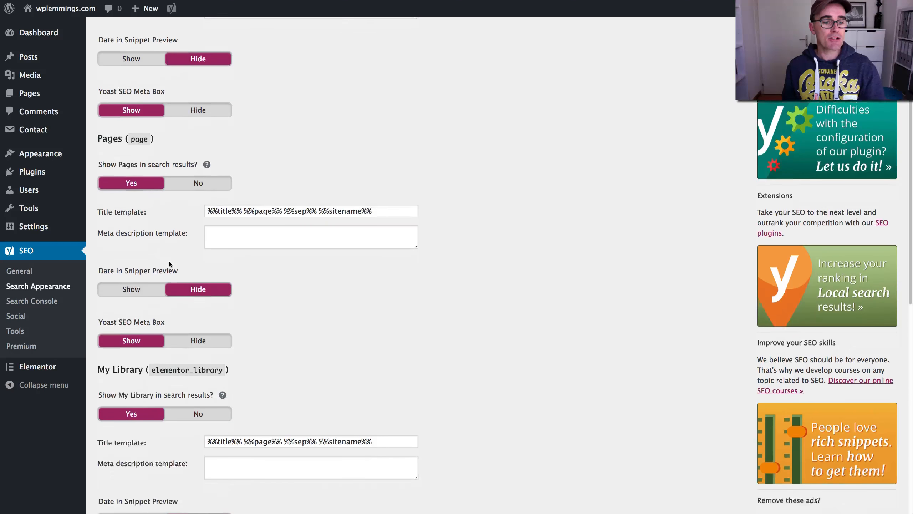
{"action": "scroll", "coordinate": [170, 263], "scroll_direction": "down", "scroll_amount": 2}
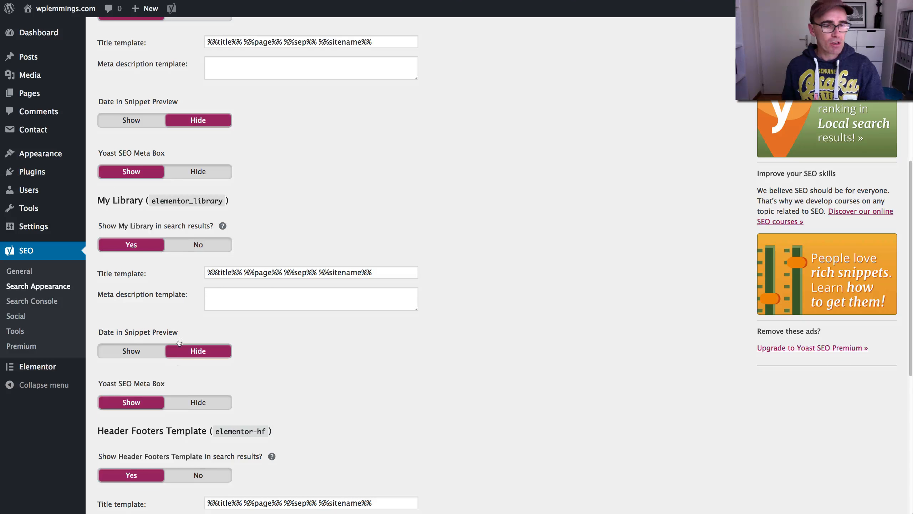
{"action": "scroll", "coordinate": [179, 342], "scroll_direction": "down", "scroll_amount": 10}
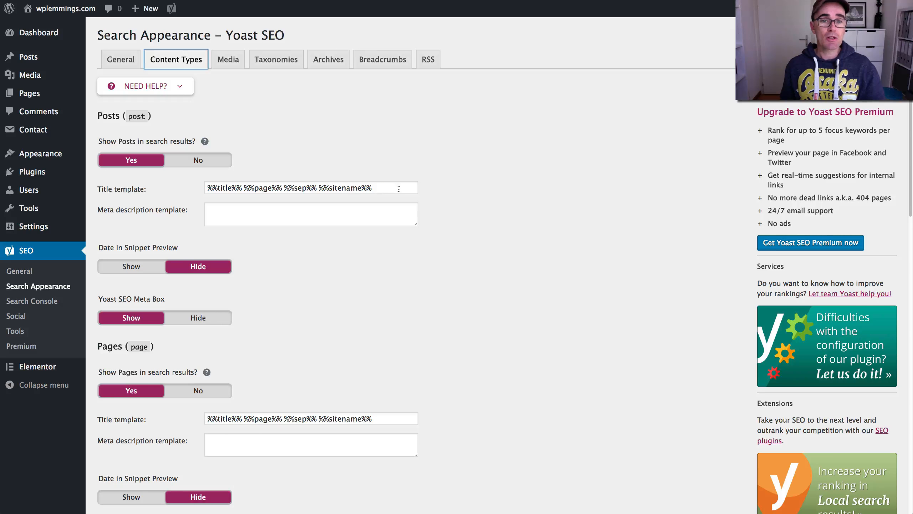
Examine the title, page, separator and site name variables in the Posts title template
{"action": "left_click_drag", "start_coordinate": [399, 188], "coordinate": [194, 188]}
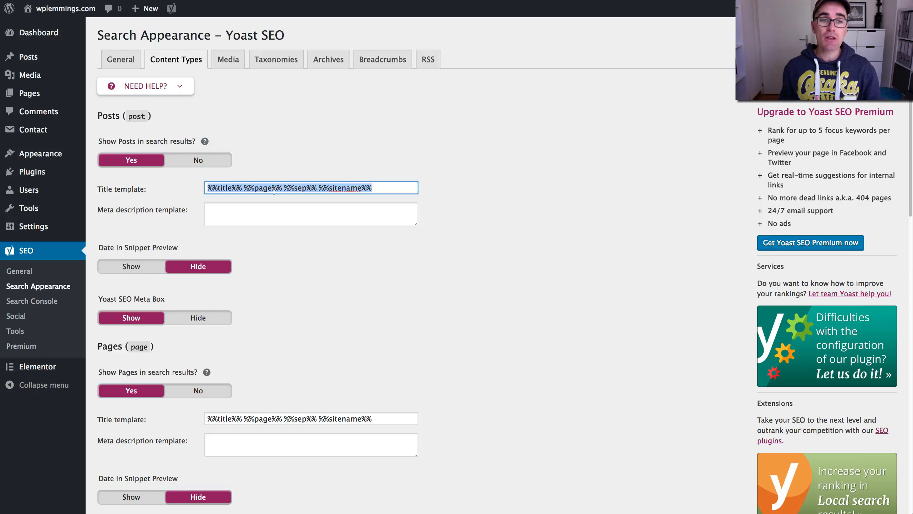
{"action": "left_click_drag", "start_coordinate": [393, 188], "coordinate": [188, 192]}
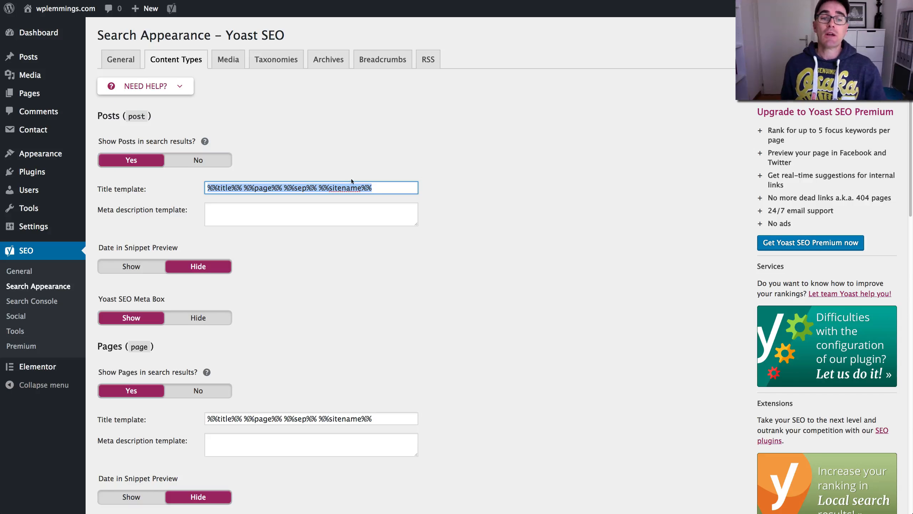
{"action": "left_click", "coordinate": [381, 185]}
{"action": "double_click", "coordinate": [338, 186]}
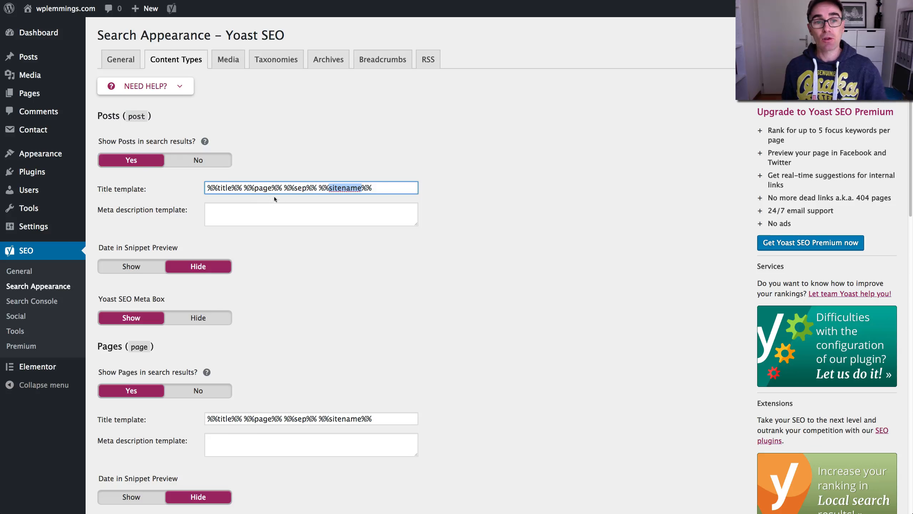
{"action": "double_click", "coordinate": [264, 188]}
{"action": "double_click", "coordinate": [226, 188]}
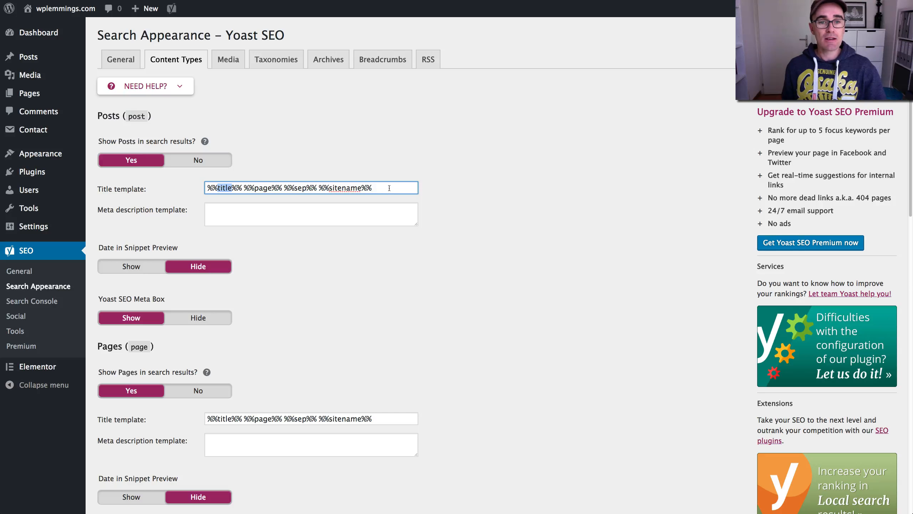
{"action": "left_click_drag", "start_coordinate": [389, 188], "coordinate": [200, 188]}
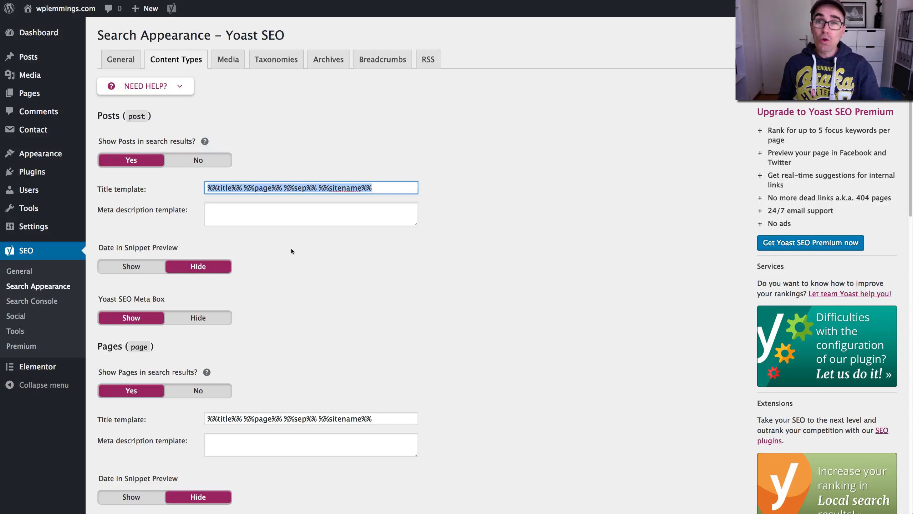
Review the Posts meta description template, the date in snippet preview and the Yoast SEO Meta Box setting
{"action": "scroll", "coordinate": [240, 231], "scroll_direction": "down", "scroll_amount": 2}
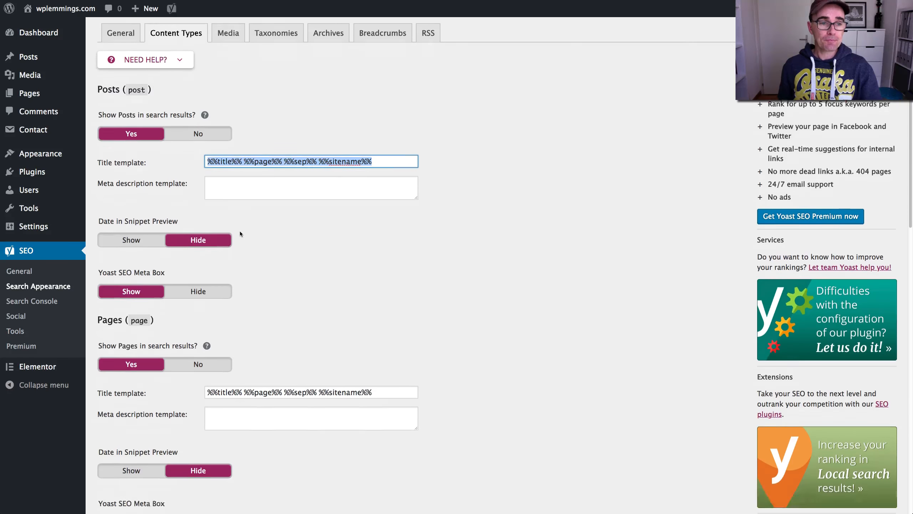
{"action": "left_click", "coordinate": [244, 171]}
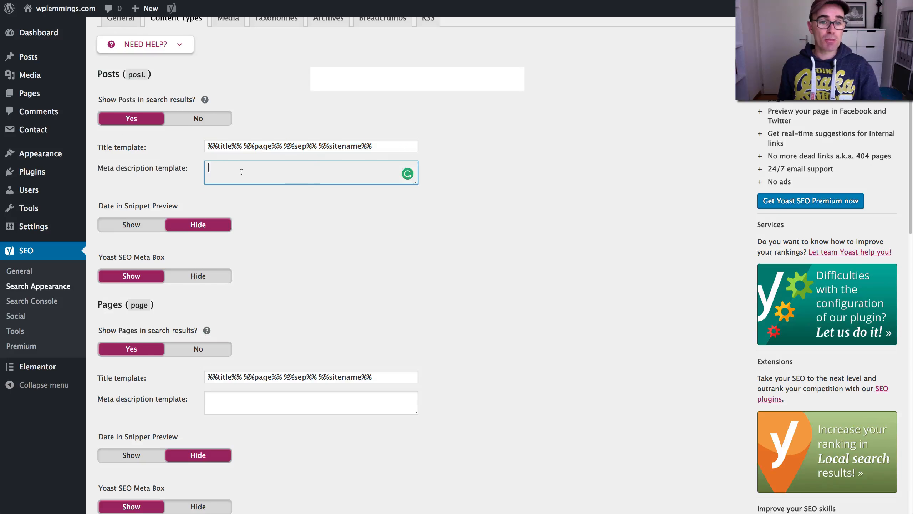
{"action": "left_click", "coordinate": [259, 203]}
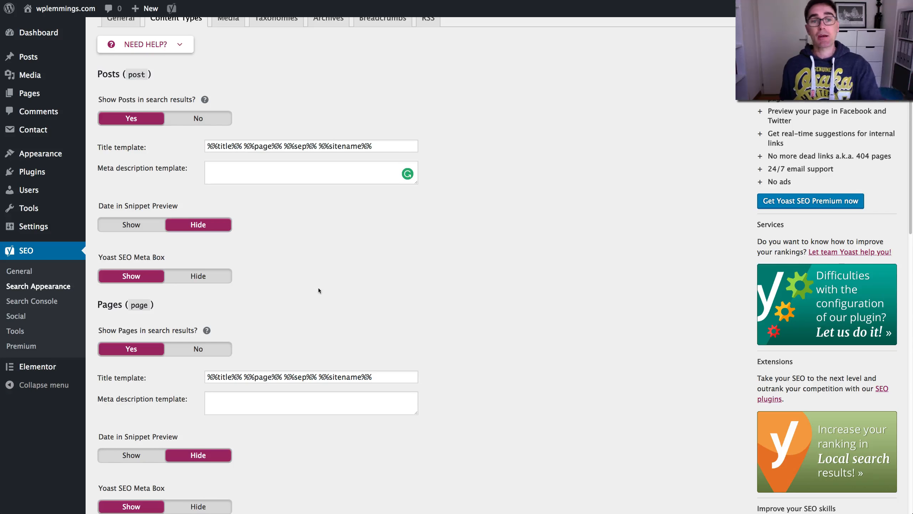
{"action": "scroll", "coordinate": [316, 248], "scroll_direction": "down", "scroll_amount": 3}
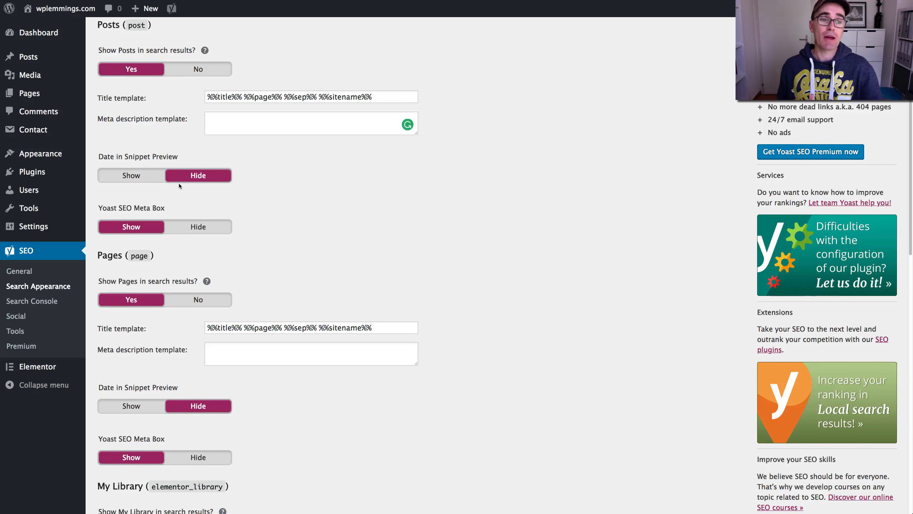
{"action": "scroll", "coordinate": [178, 183], "scroll_direction": "down", "scroll_amount": 5}
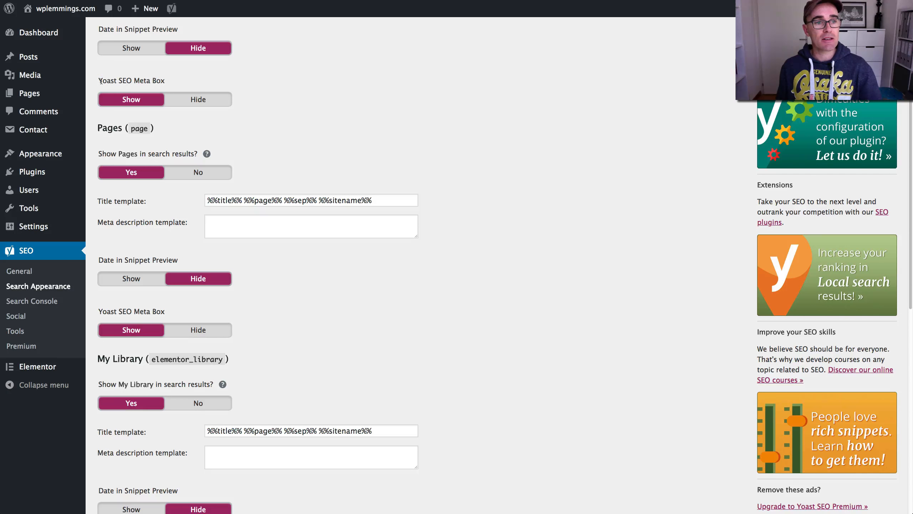
{"action": "left_click_drag", "start_coordinate": [99, 81], "coordinate": [201, 84]}
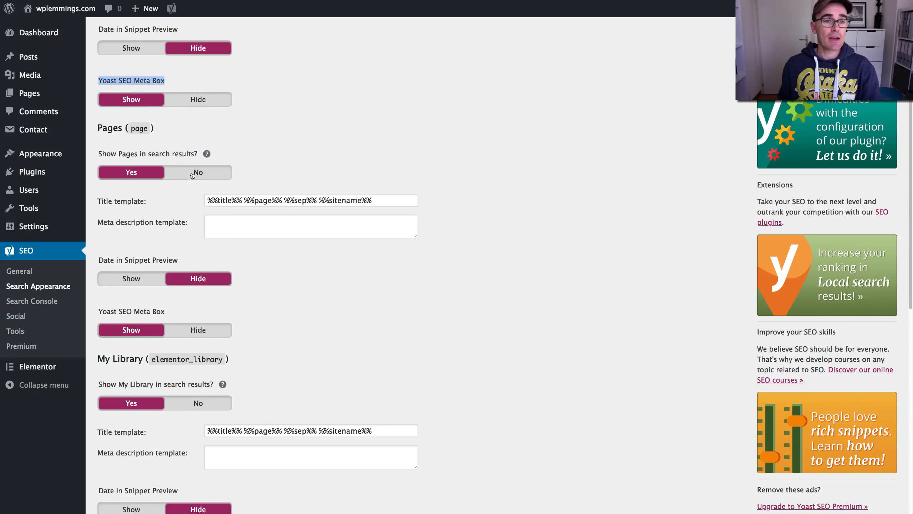
Review the title template, meta description template and display options for Pages, and the search results setting for My Library
{"action": "scroll", "coordinate": [251, 108], "scroll_direction": "down", "scroll_amount": 3}
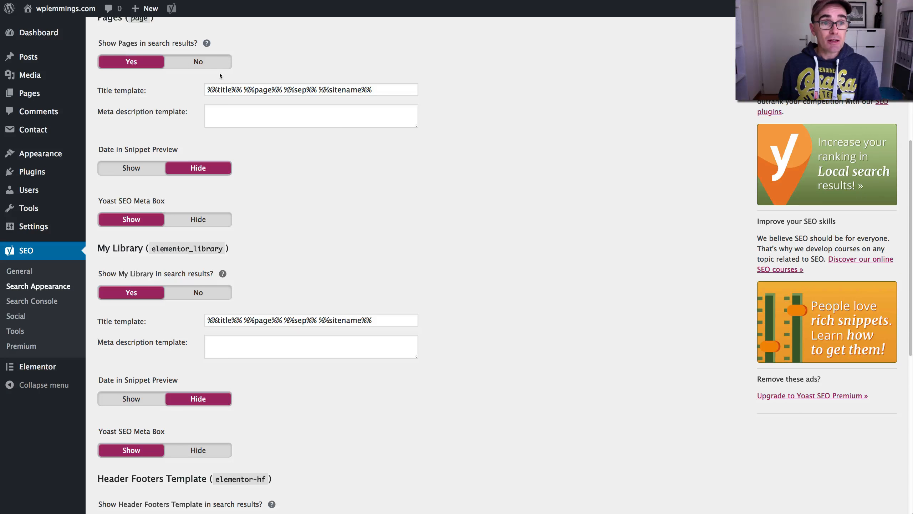
{"action": "scroll", "coordinate": [158, 81], "scroll_direction": "up", "scroll_amount": 1}
{"action": "scroll", "coordinate": [159, 165], "scroll_direction": "down", "scroll_amount": 1}
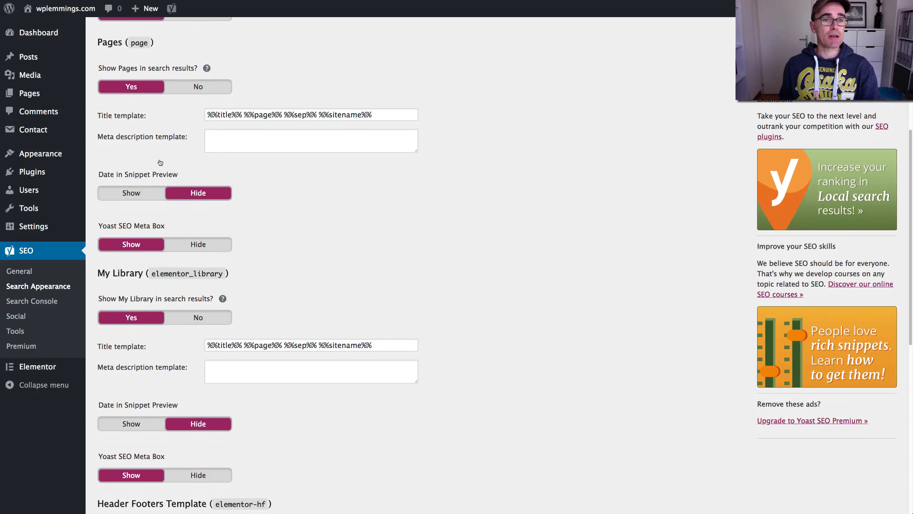
{"action": "left_click_drag", "start_coordinate": [400, 116], "coordinate": [236, 109]}
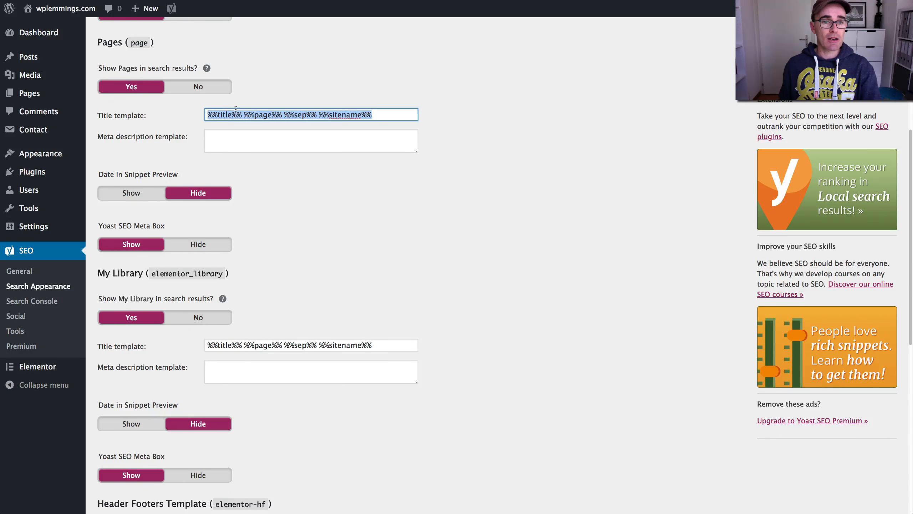
{"action": "scroll", "coordinate": [139, 128], "scroll_direction": "down", "scroll_amount": 3}
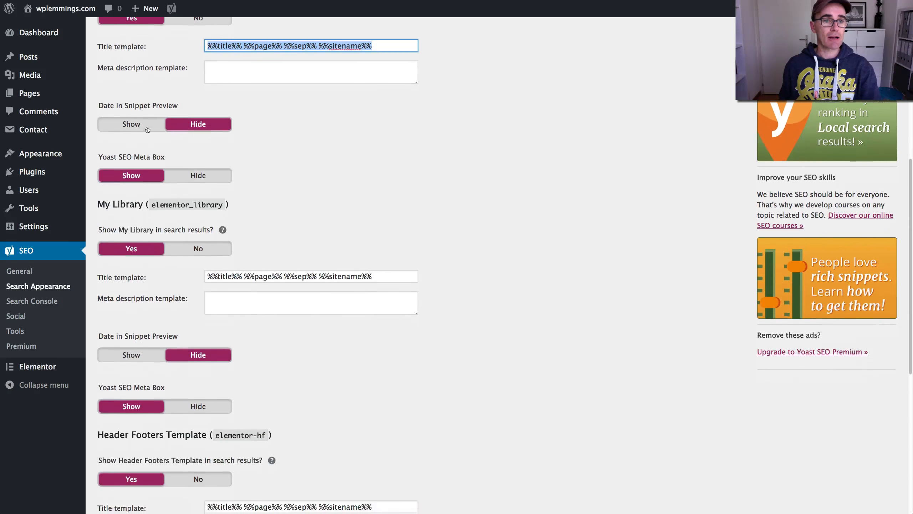
{"action": "left_click", "coordinate": [316, 57]}
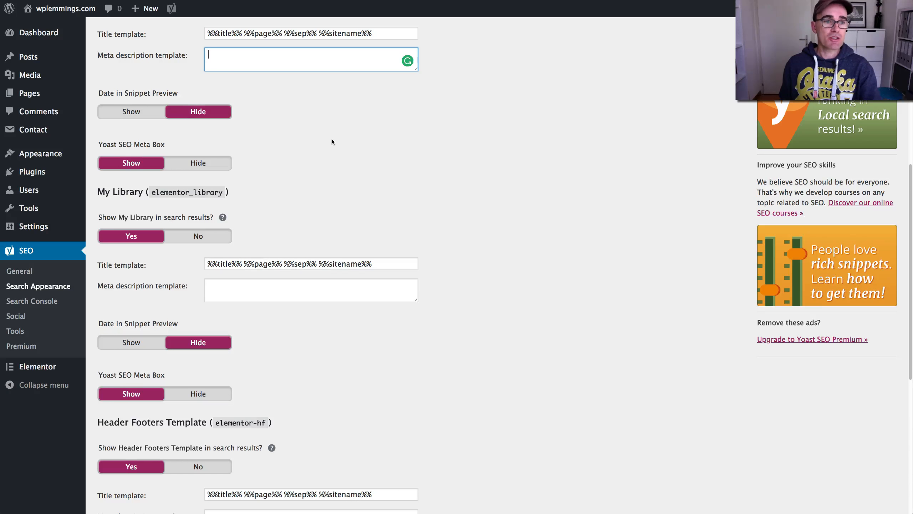
{"action": "scroll", "coordinate": [332, 138], "scroll_direction": "down", "scroll_amount": 1}
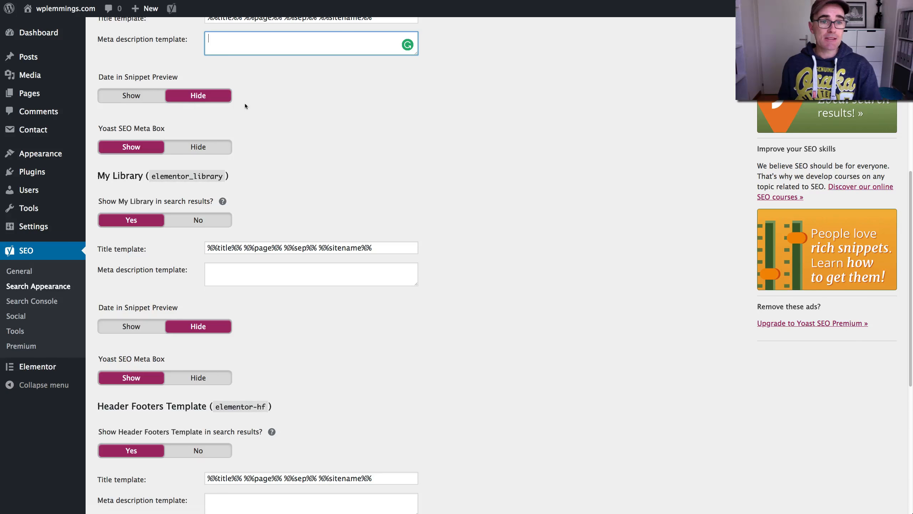
{"action": "scroll", "coordinate": [149, 132], "scroll_direction": "down", "scroll_amount": 2}
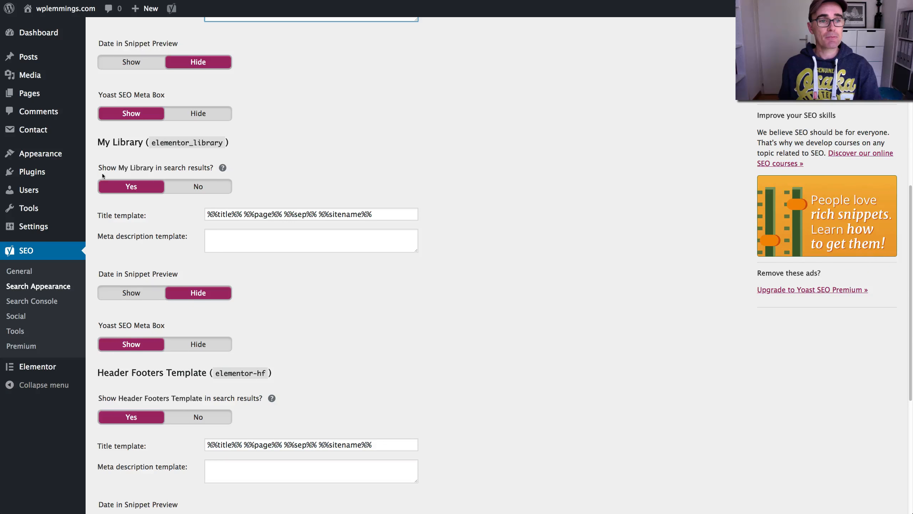
{"action": "scroll", "coordinate": [201, 134], "scroll_direction": "down", "scroll_amount": 2}
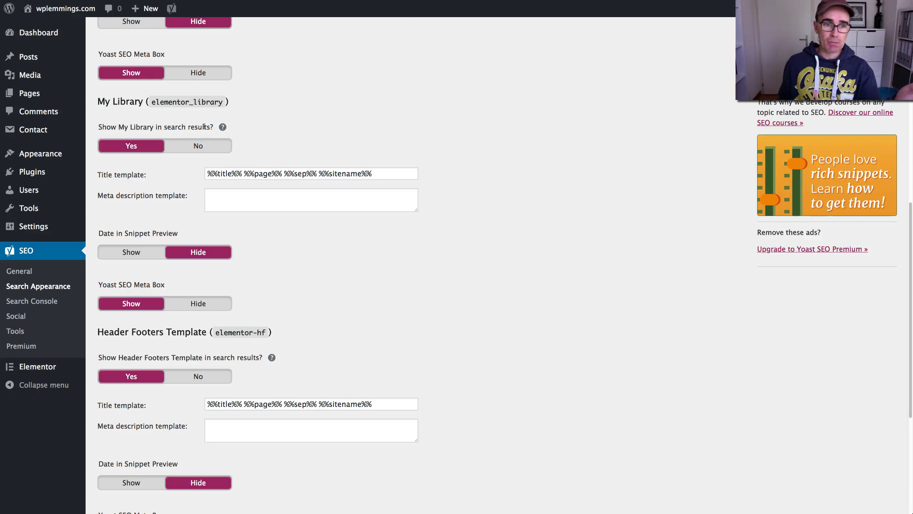
Exclude My Library and the Header Footers Template from search results and save the content type settings
{"action": "left_click_drag", "start_coordinate": [241, 102], "coordinate": [114, 102]}
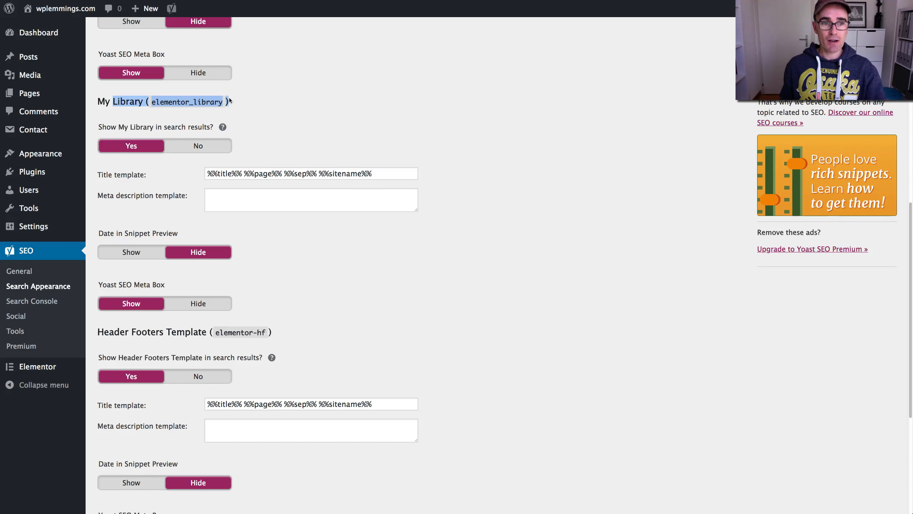
{"action": "left_click", "coordinate": [241, 100]}
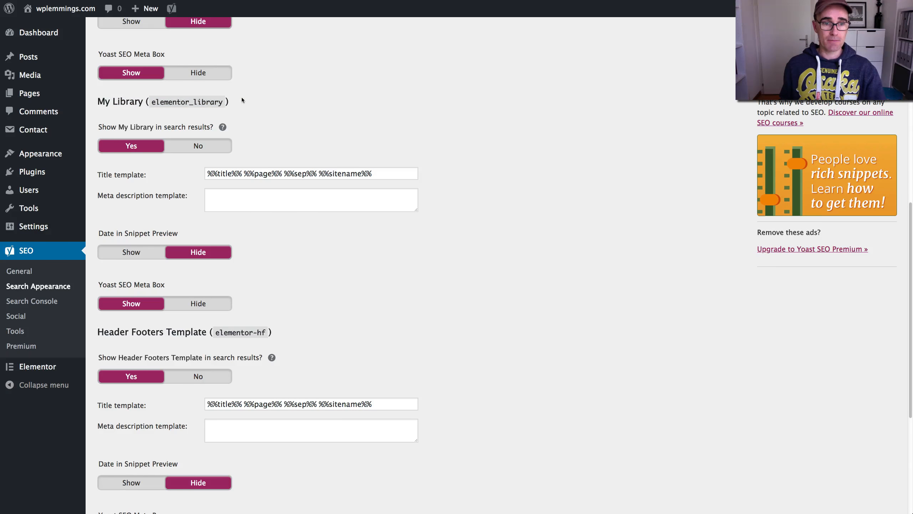
{"action": "left_click", "coordinate": [191, 143]}
{"action": "scroll", "coordinate": [138, 151], "scroll_direction": "down", "scroll_amount": 6}
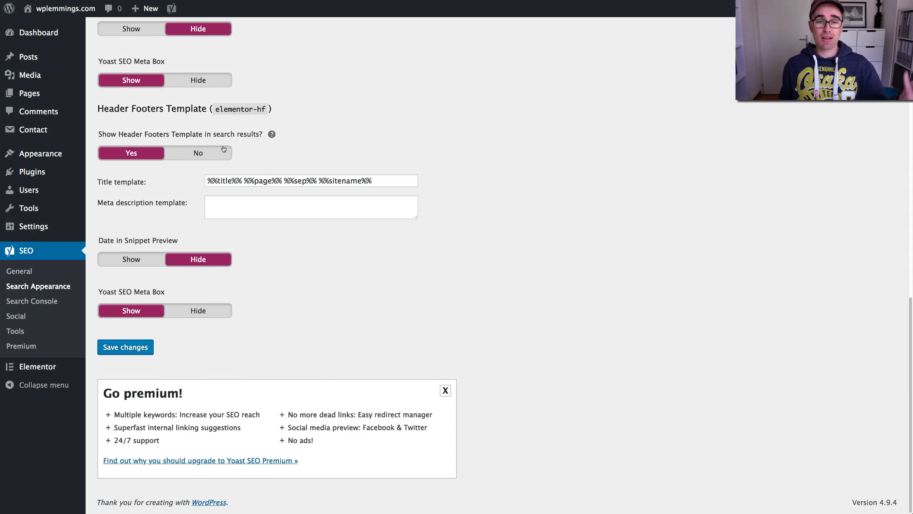
{"action": "left_click", "coordinate": [212, 153]}
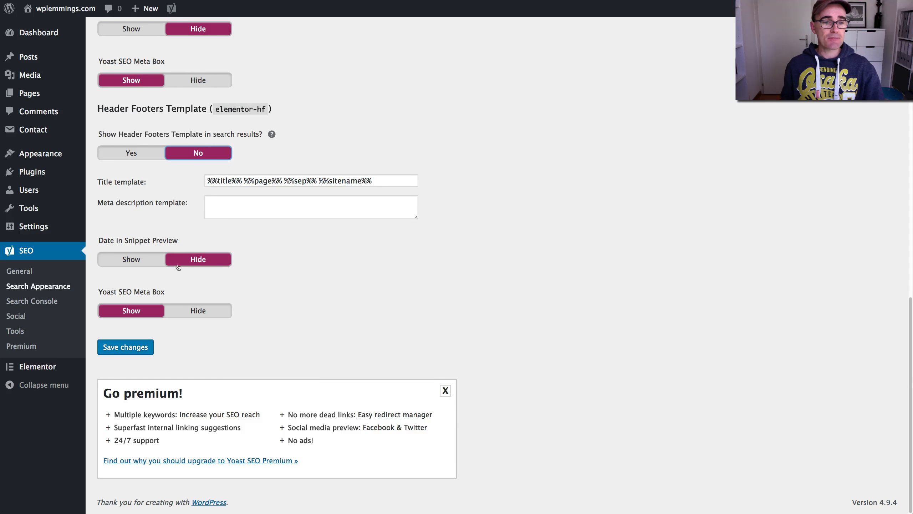
{"action": "left_click", "coordinate": [143, 348]}
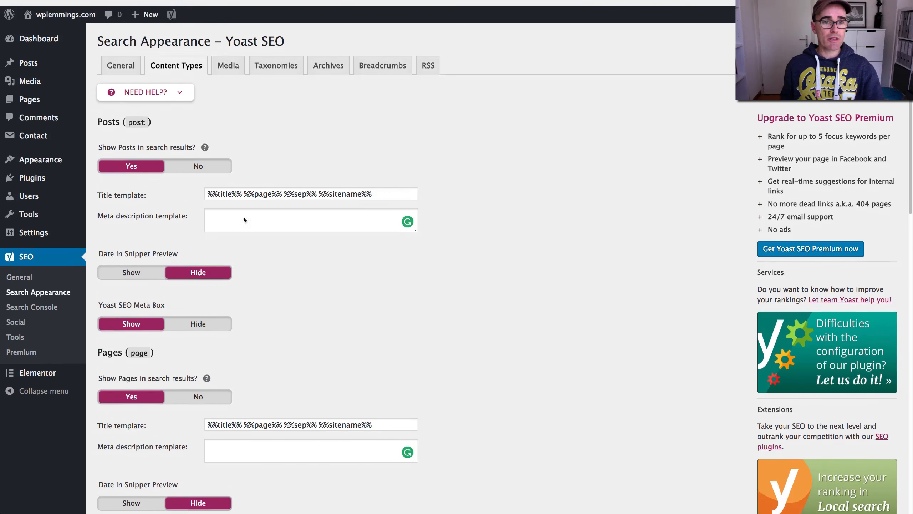
Open the media settings and set the redirection of attachment URLs to the attachment itself to Yes
{"action": "left_click", "coordinate": [234, 62]}
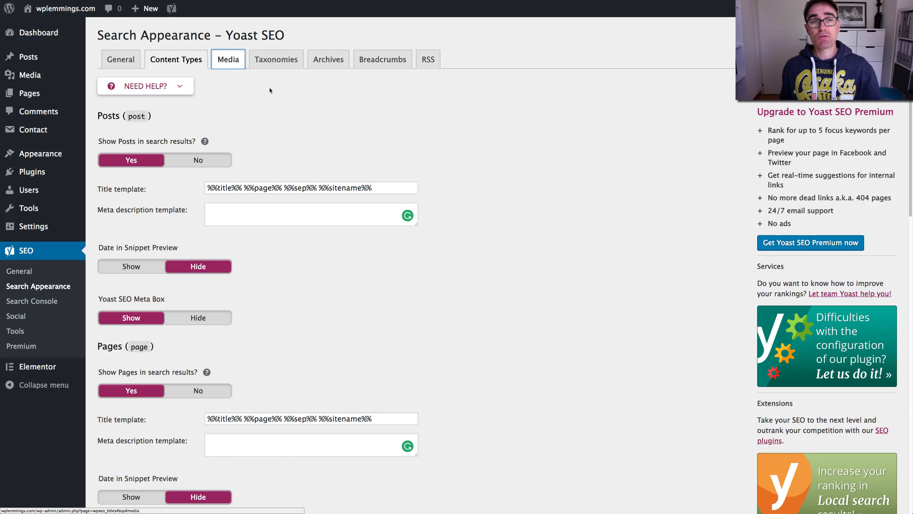
{"action": "left_click", "coordinate": [230, 63]}
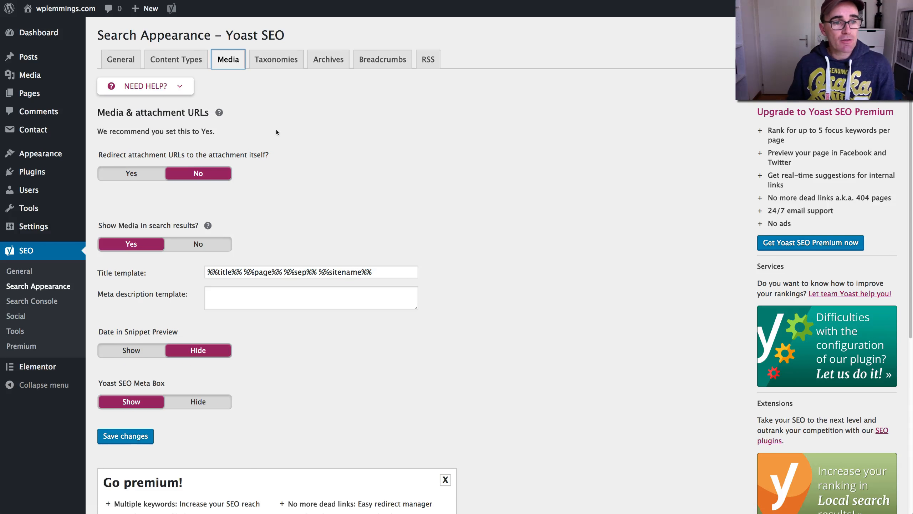
{"action": "scroll", "coordinate": [187, 191], "scroll_direction": "down", "scroll_amount": 1}
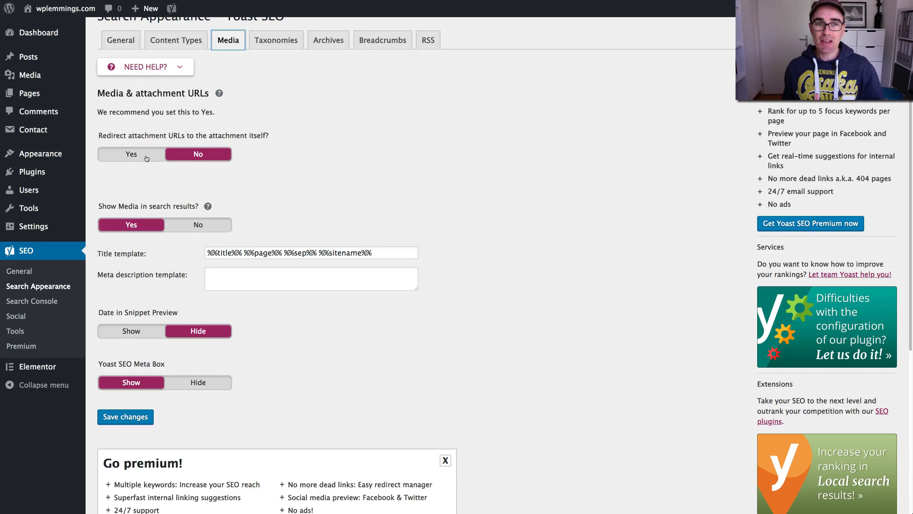
{"action": "left_click", "coordinate": [158, 158]}
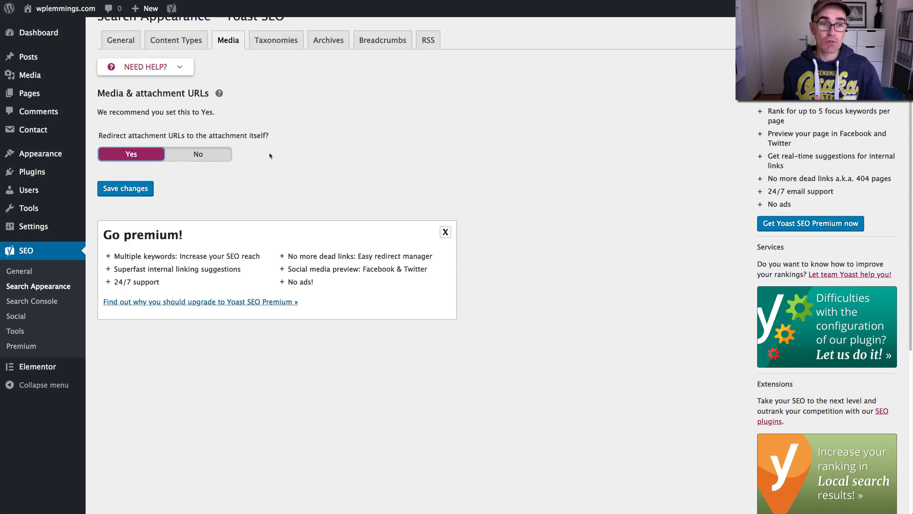
{"action": "left_click", "coordinate": [208, 158]}
{"action": "scroll", "coordinate": [104, 179], "scroll_direction": "down", "scroll_amount": 5}
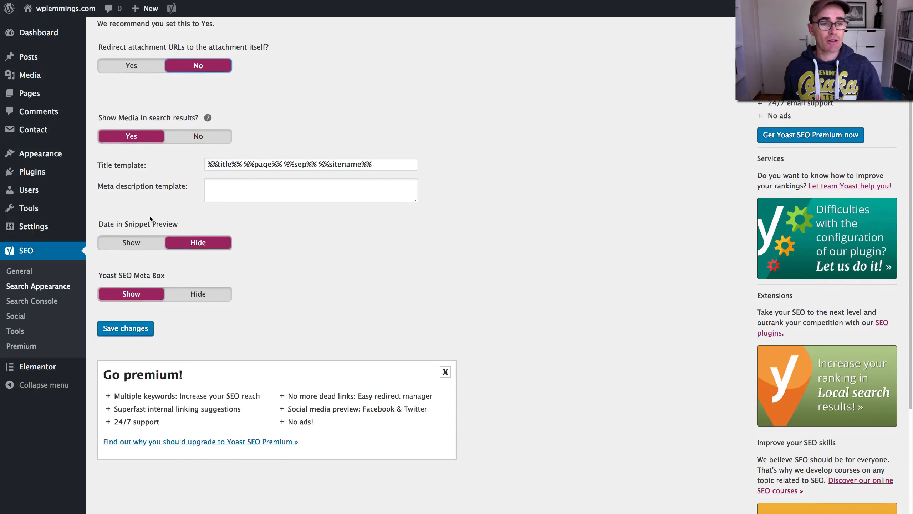
{"action": "scroll", "coordinate": [129, 166], "scroll_direction": "up", "scroll_amount": 5}
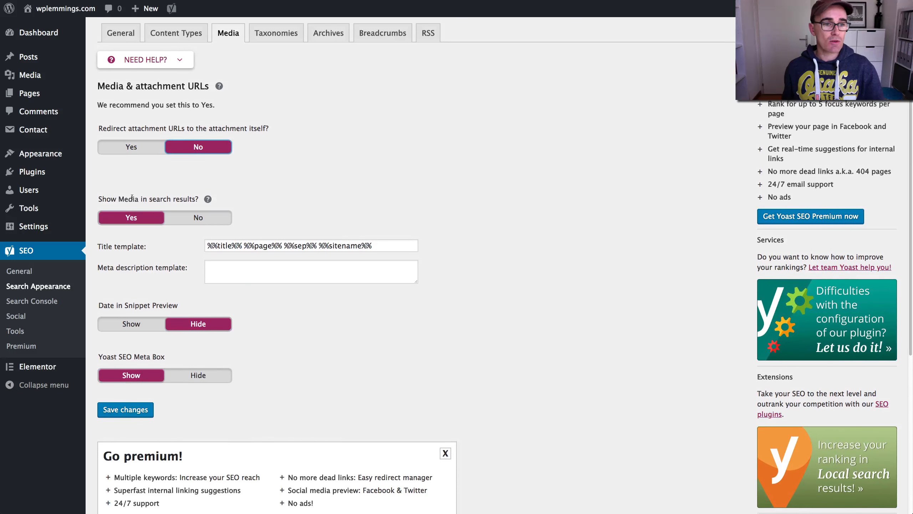
{"action": "left_click", "coordinate": [139, 148]}
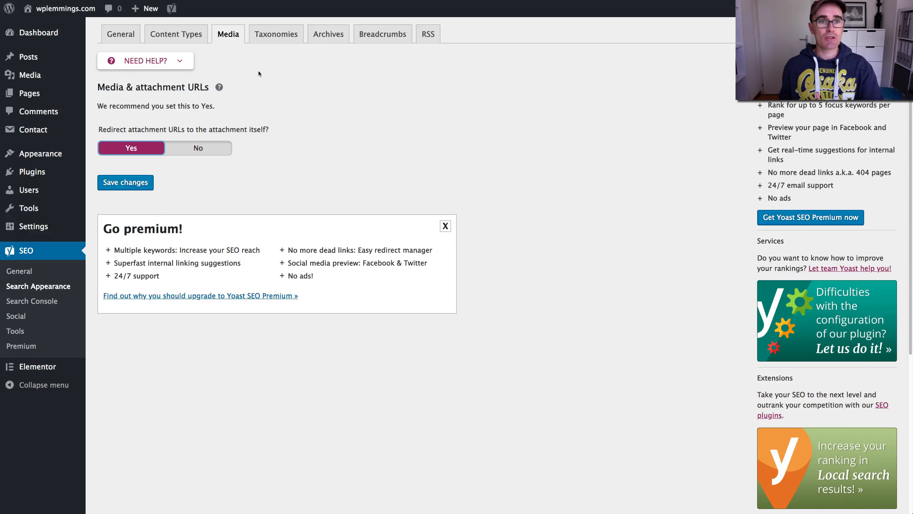
Review the taxonomy settings for categories, tags, format and category URLs
{"action": "left_click", "coordinate": [266, 37]}
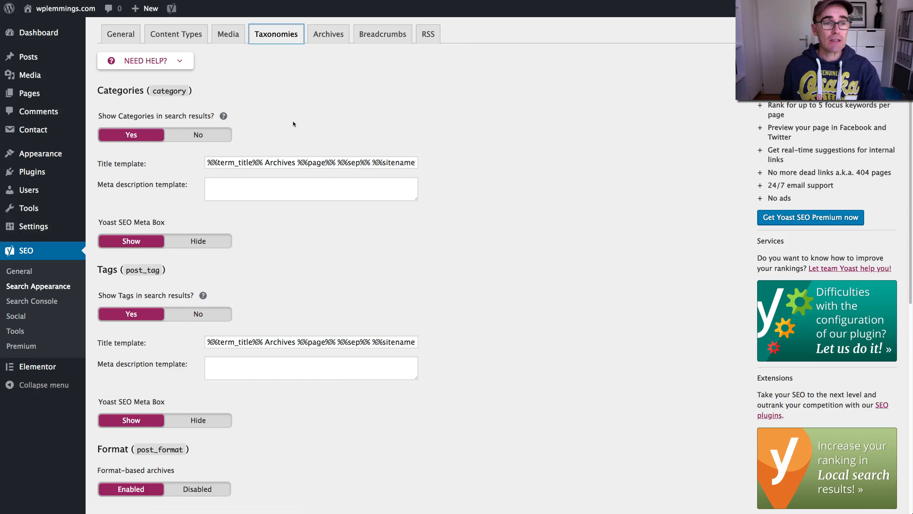
{"action": "scroll", "coordinate": [361, 229], "scroll_direction": "down", "scroll_amount": 9}
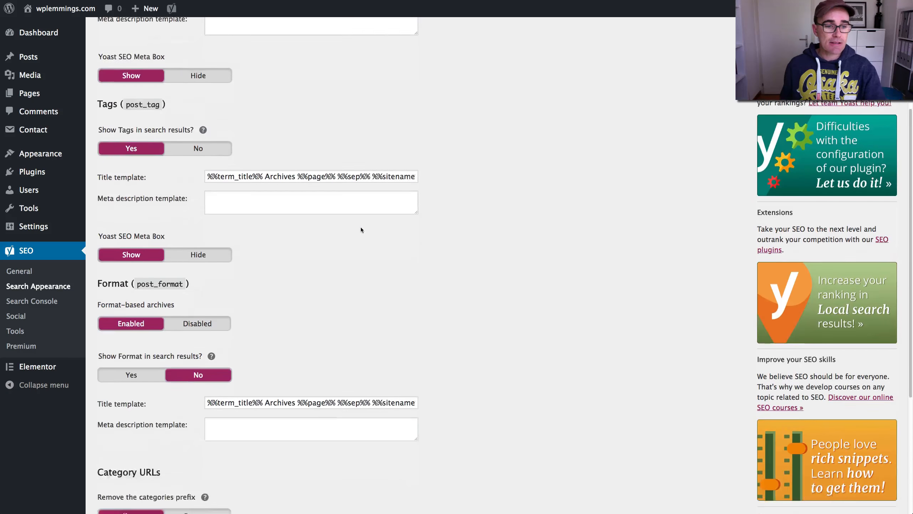
{"action": "scroll", "coordinate": [274, 342], "scroll_direction": "up", "scroll_amount": 10}
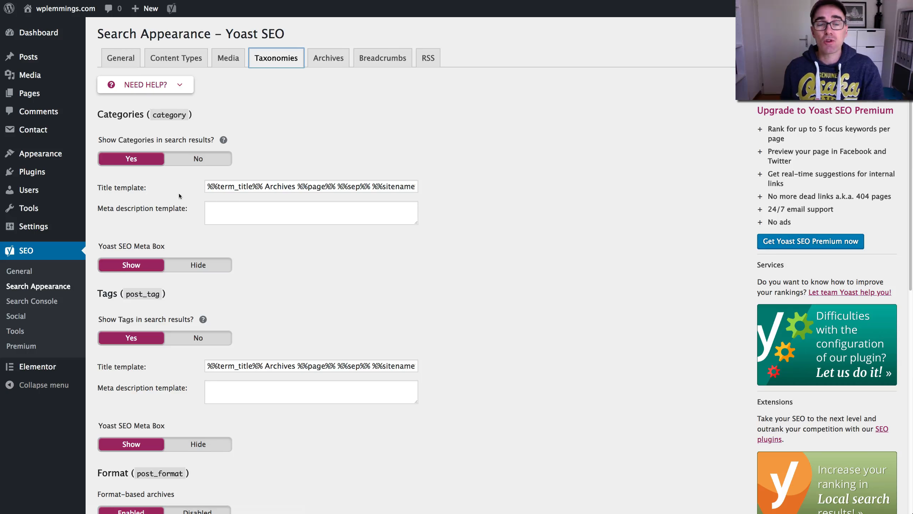
{"action": "scroll", "coordinate": [179, 194], "scroll_direction": "down", "scroll_amount": 3}
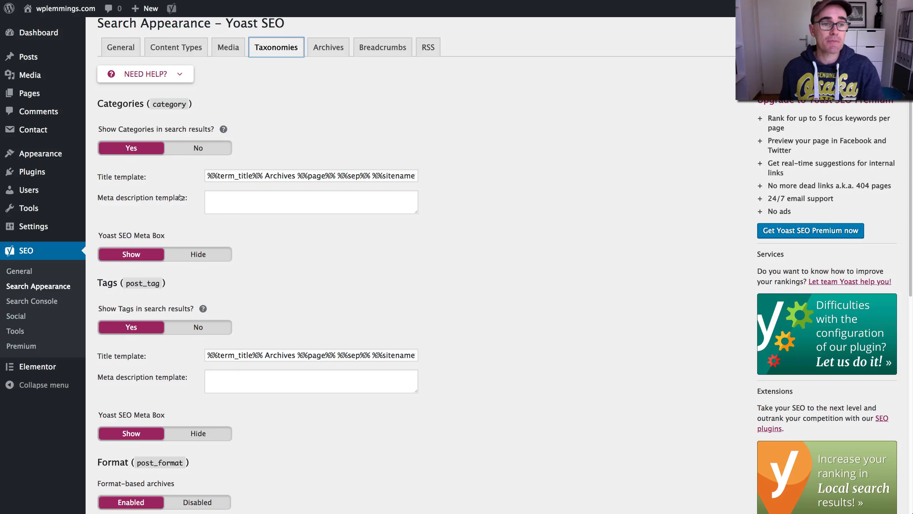
{"action": "scroll", "coordinate": [180, 197], "scroll_direction": "down", "scroll_amount": 1}
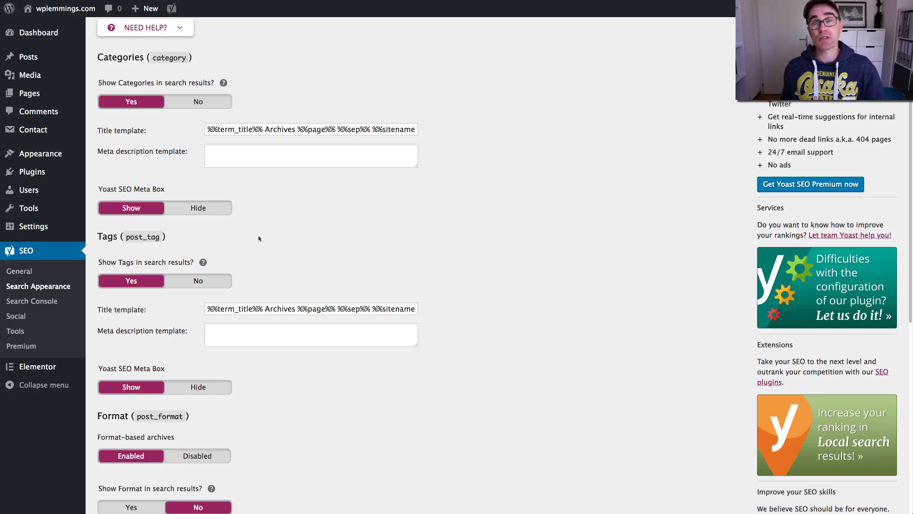
{"action": "scroll", "coordinate": [260, 234], "scroll_direction": "down", "scroll_amount": 5}
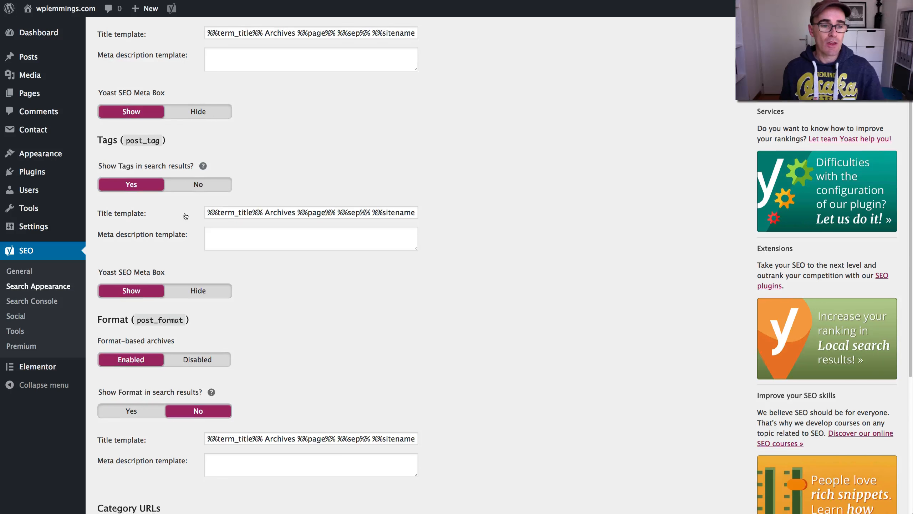
{"action": "scroll", "coordinate": [183, 212], "scroll_direction": "down", "scroll_amount": 5}
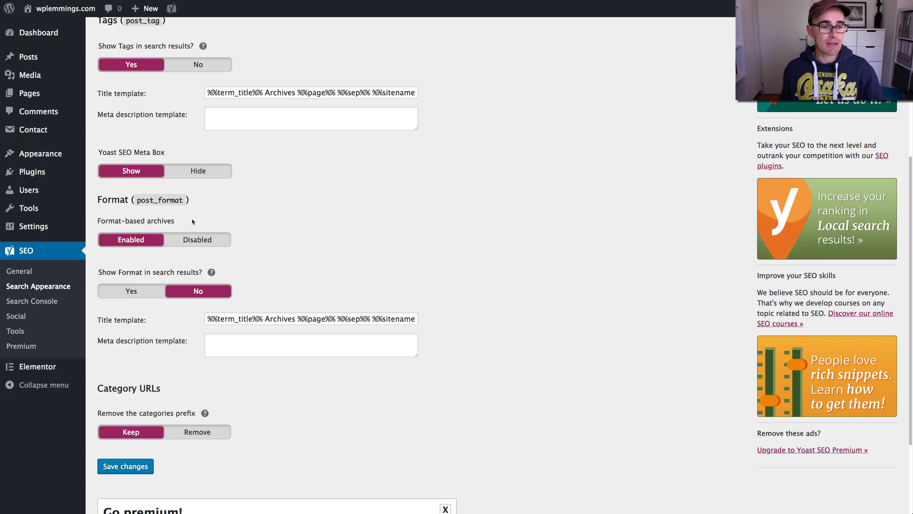
{"action": "scroll", "coordinate": [193, 245], "scroll_direction": "down", "scroll_amount": 5}
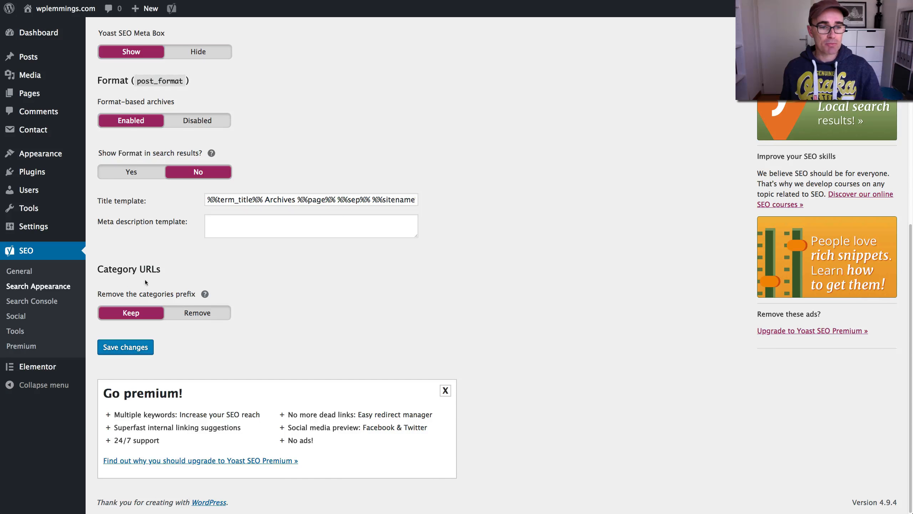
Try removing the categories prefix from the category URLs and return the setting to Keep
{"action": "left_click_drag", "start_coordinate": [176, 270], "coordinate": [99, 269]}
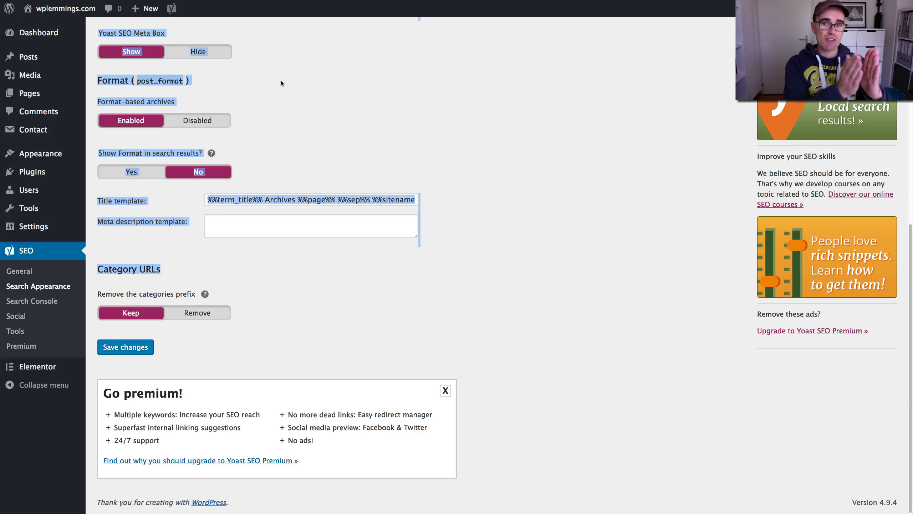
{"action": "left_click", "coordinate": [216, 317]}
{"action": "left_click", "coordinate": [142, 314]}
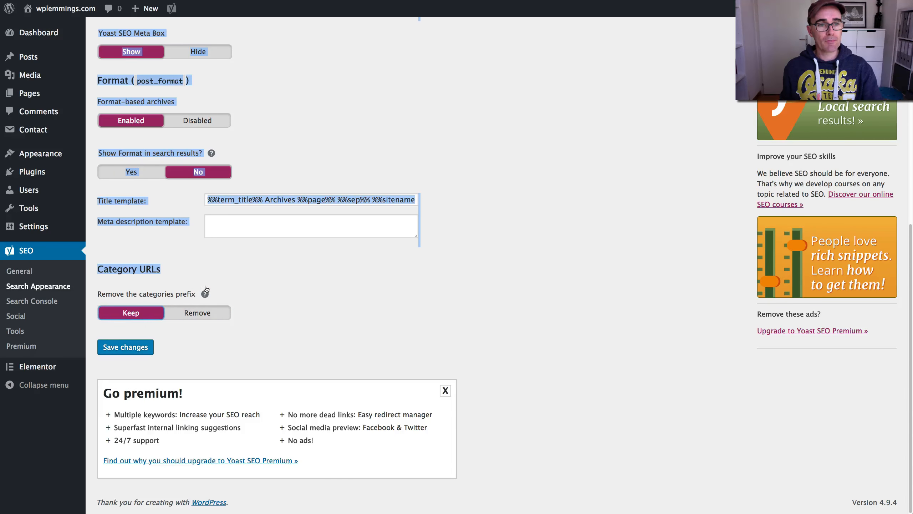
{"action": "scroll", "coordinate": [206, 290], "scroll_direction": "up", "scroll_amount": 10}
{"action": "left_click", "coordinate": [321, 103]}
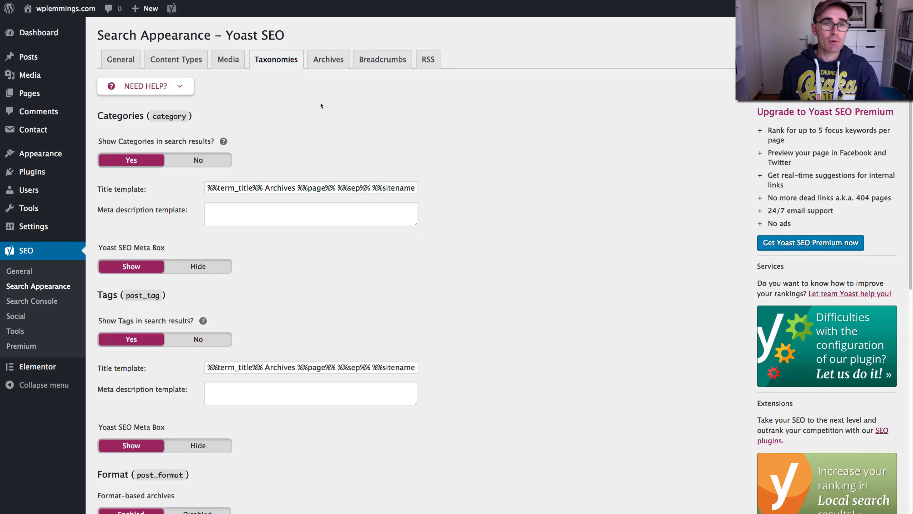
In the archives settings, keep author archives enabled and disable date archives
{"action": "left_click", "coordinate": [334, 67]}
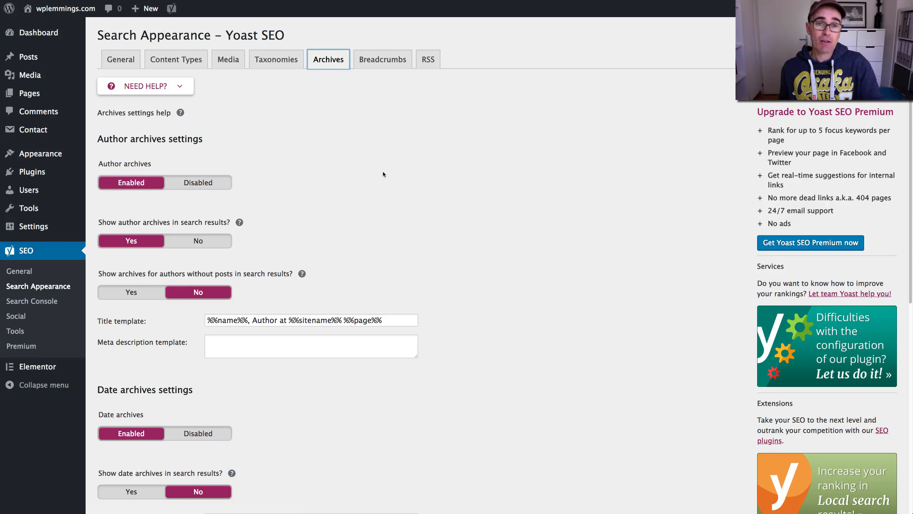
{"action": "scroll", "coordinate": [283, 199], "scroll_direction": "down", "scroll_amount": 2}
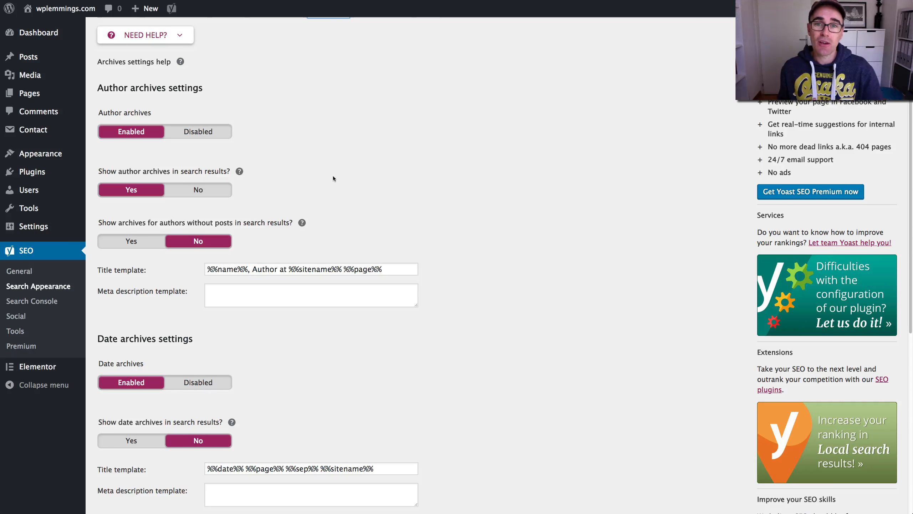
{"action": "left_click", "coordinate": [202, 134]}
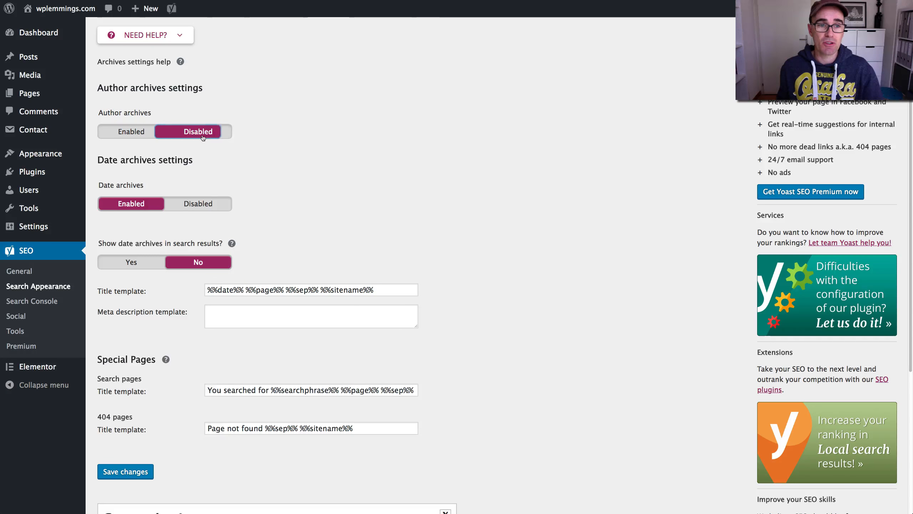
{"action": "left_click", "coordinate": [143, 133]}
{"action": "scroll", "coordinate": [207, 200], "scroll_direction": "down", "scroll_amount": 7}
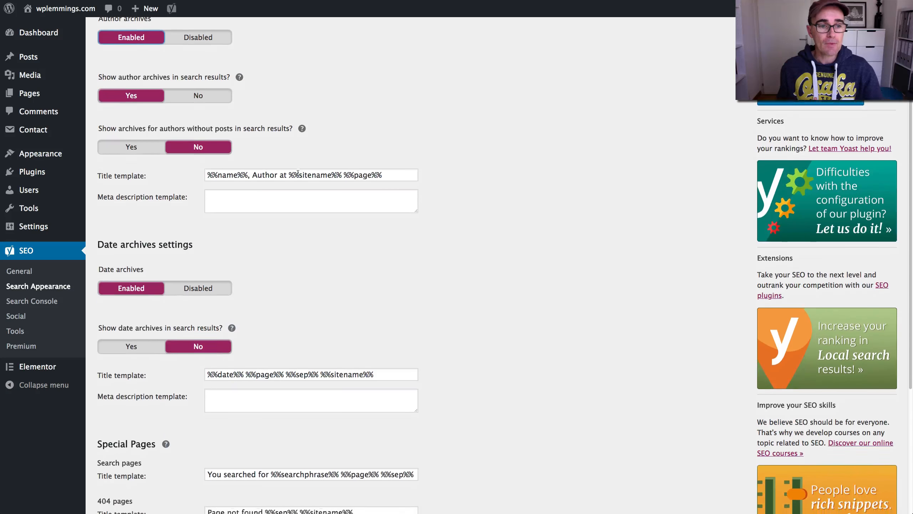
{"action": "scroll", "coordinate": [208, 200], "scroll_direction": "down", "scroll_amount": 1}
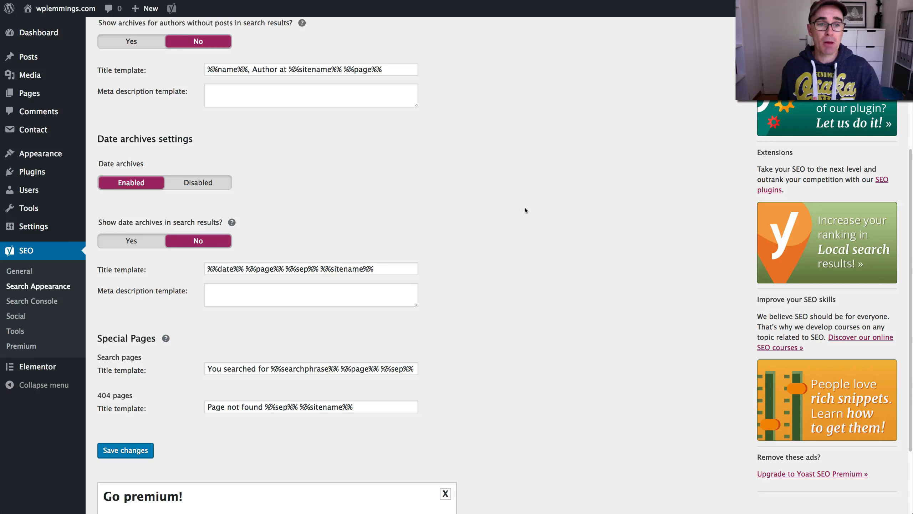
{"action": "left_click", "coordinate": [220, 188]}
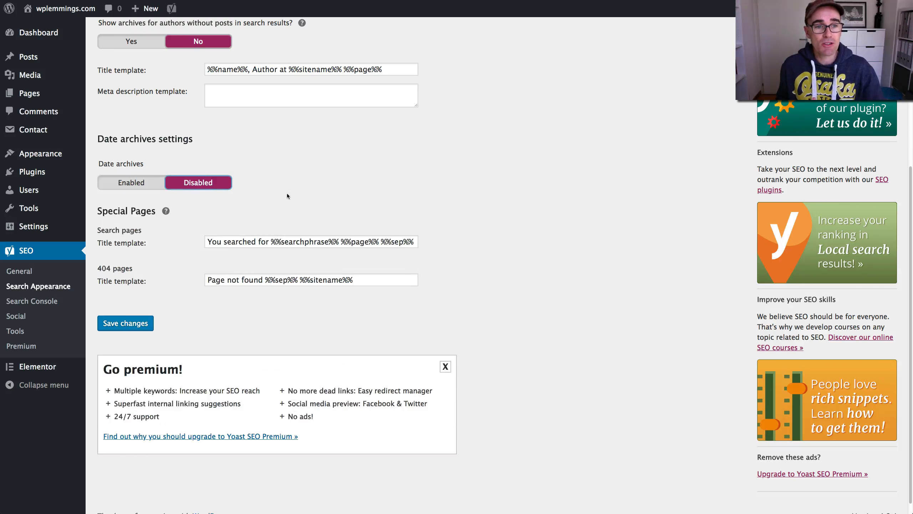
{"action": "scroll", "coordinate": [290, 194], "scroll_direction": "up", "scroll_amount": 7}
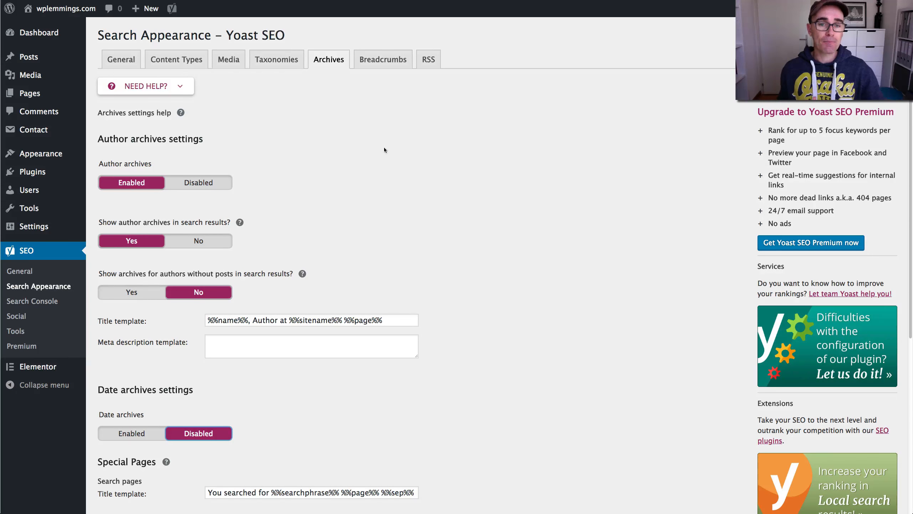
Enable breadcrumbs in the Search Appearance settings and review their separator, anchor text, prefix and taxonomy options
{"action": "left_click", "coordinate": [382, 59]}
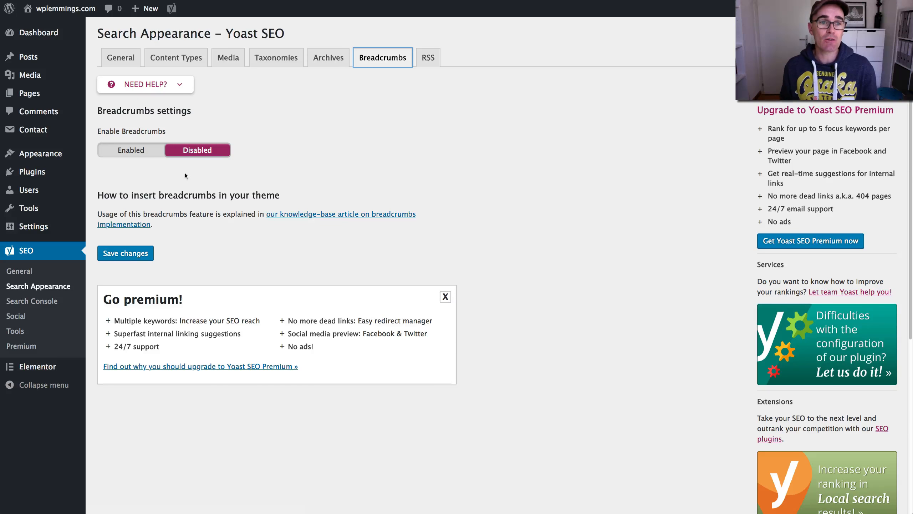
{"action": "left_click", "coordinate": [139, 152]}
{"action": "scroll", "coordinate": [231, 226], "scroll_direction": "down", "scroll_amount": 3}
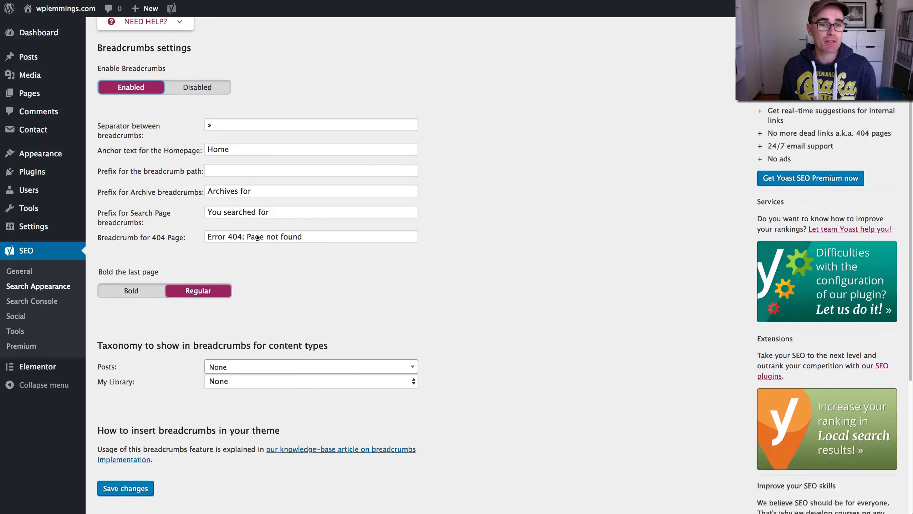
{"action": "scroll", "coordinate": [258, 237], "scroll_direction": "down", "scroll_amount": 5}
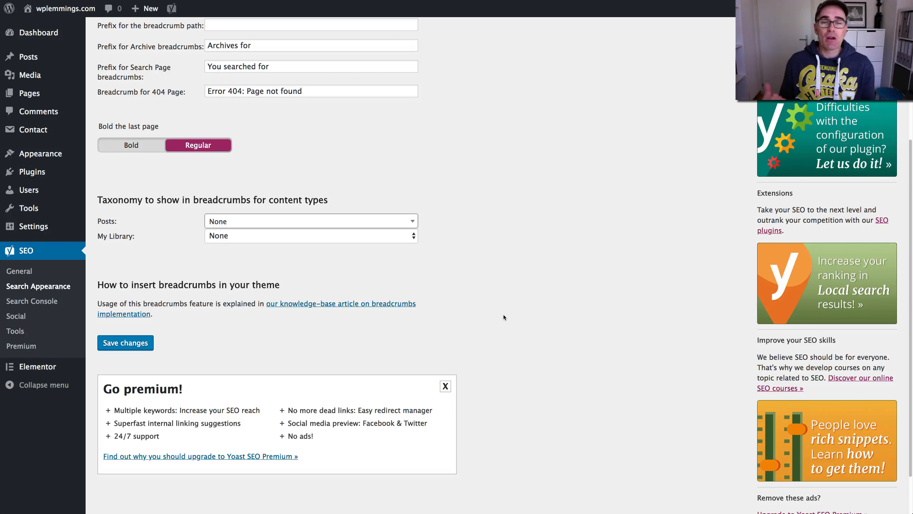
{"action": "scroll", "coordinate": [540, 272], "scroll_direction": "up", "scroll_amount": 7}
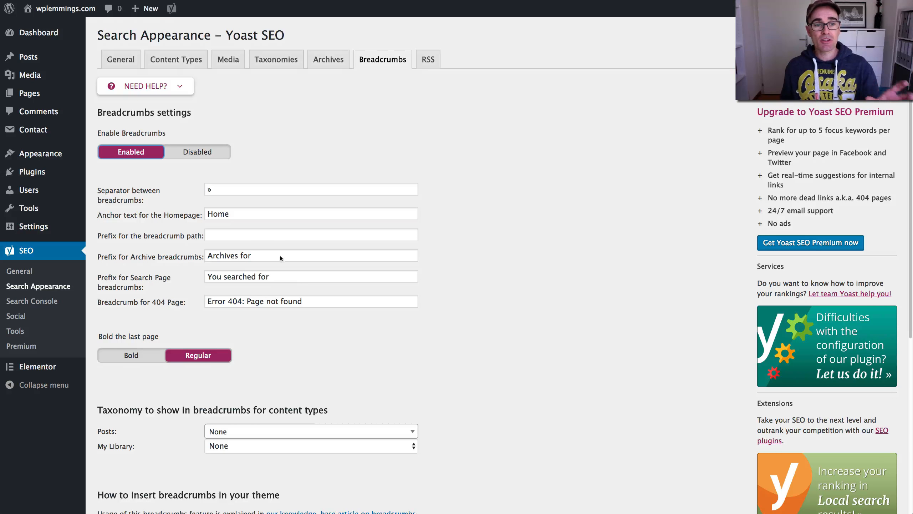
{"action": "scroll", "coordinate": [274, 253], "scroll_direction": "down", "scroll_amount": 1}
{"action": "scroll", "coordinate": [274, 252], "scroll_direction": "down", "scroll_amount": 5}
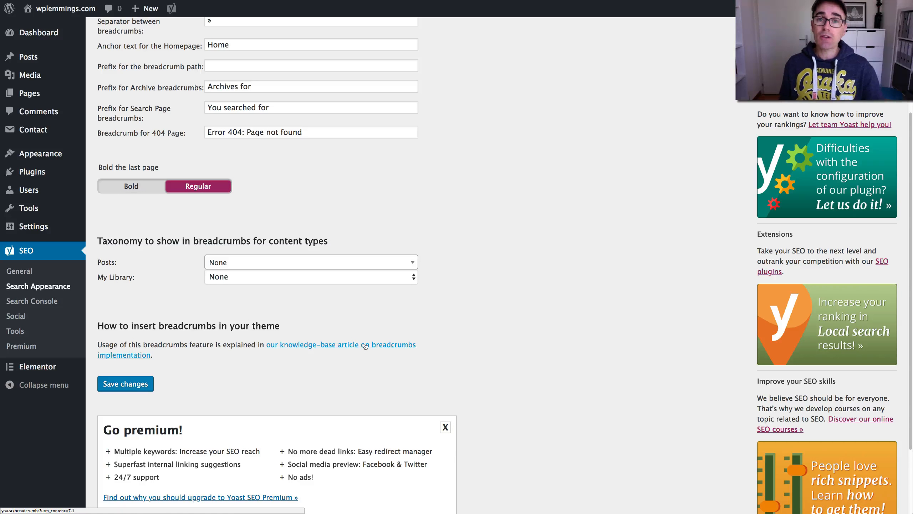
Review the RSS feed settings in Search Appearance, including the content after each post and the available variables
{"action": "scroll", "coordinate": [486, 275], "scroll_direction": "up", "scroll_amount": 5}
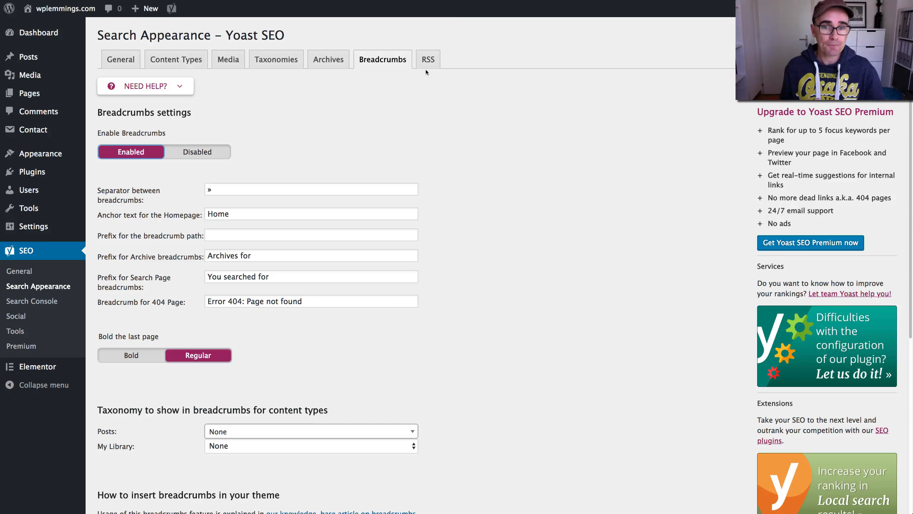
{"action": "left_click", "coordinate": [427, 62]}
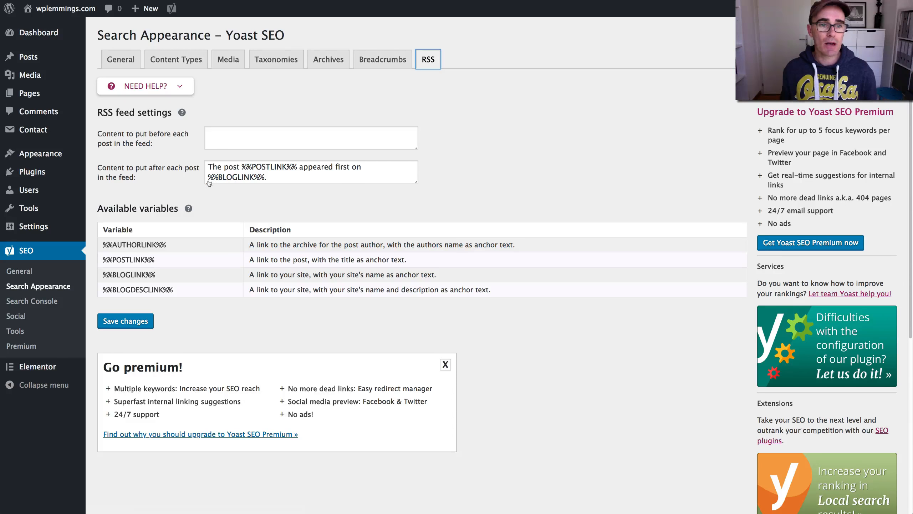
{"action": "scroll", "coordinate": [163, 244], "scroll_direction": "down", "scroll_amount": 2}
{"action": "scroll", "coordinate": [162, 245], "scroll_direction": "down", "scroll_amount": 3}
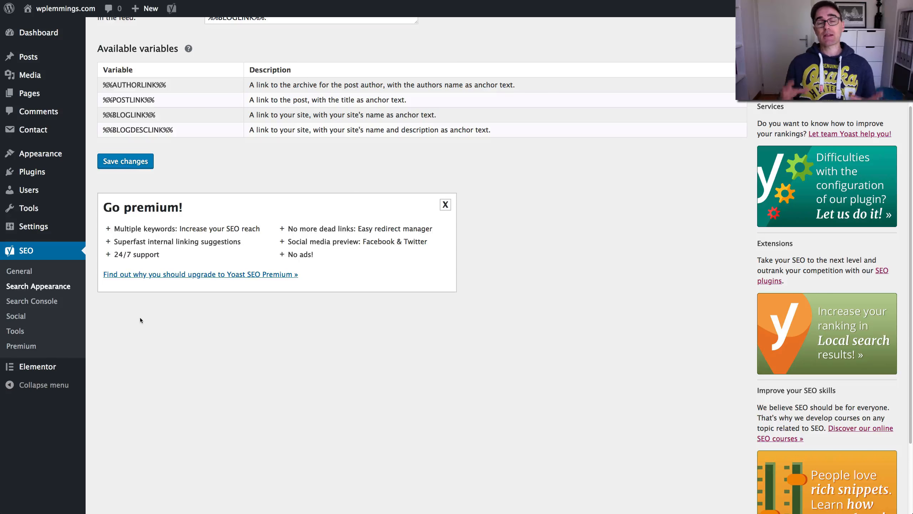
{"action": "scroll", "coordinate": [25, 284], "scroll_direction": "up", "scroll_amount": 1}
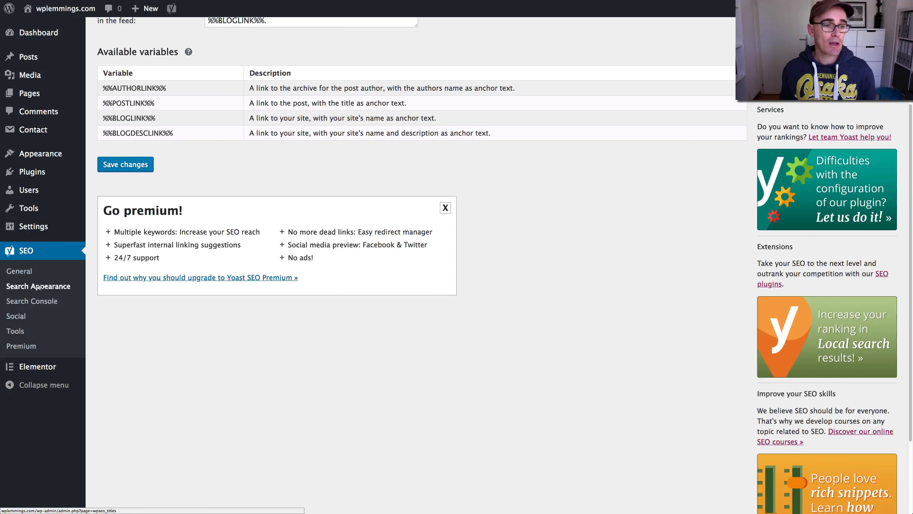
Review the Google and Bing verification code fields under the webmaster tools in the plugin's general settings
{"action": "left_click", "coordinate": [23, 272]}
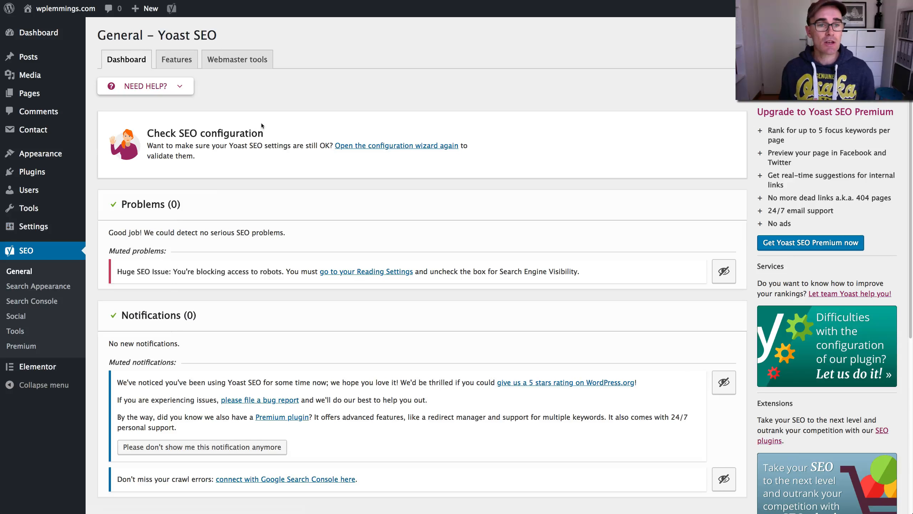
{"action": "left_click", "coordinate": [244, 66]}
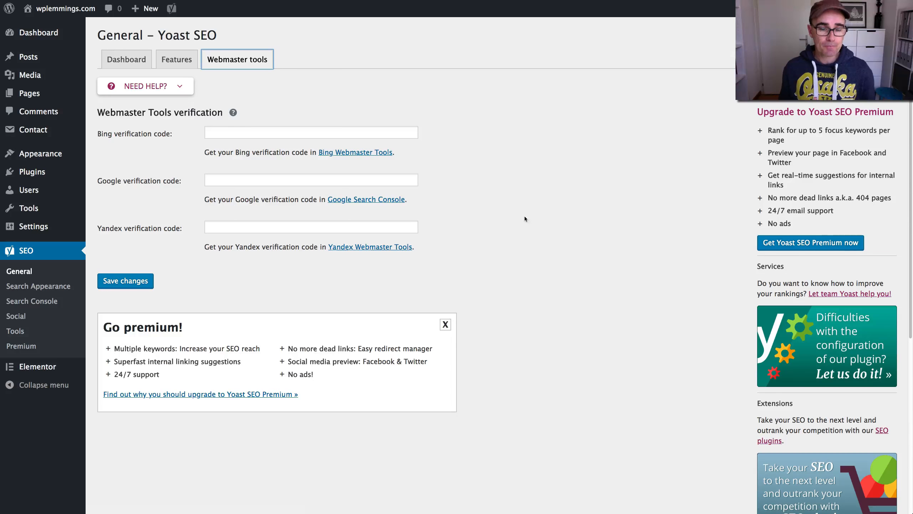
{"action": "left_click", "coordinate": [321, 178]}
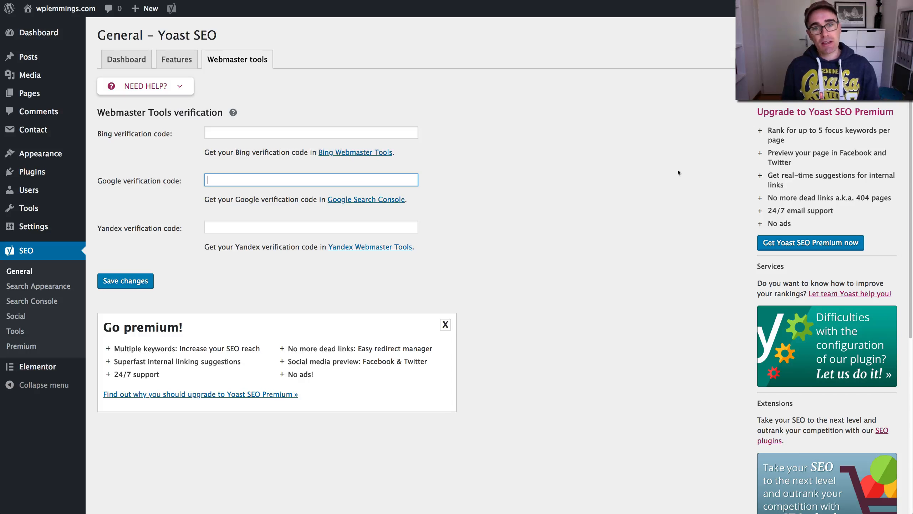
{"action": "left_click", "coordinate": [320, 131]}
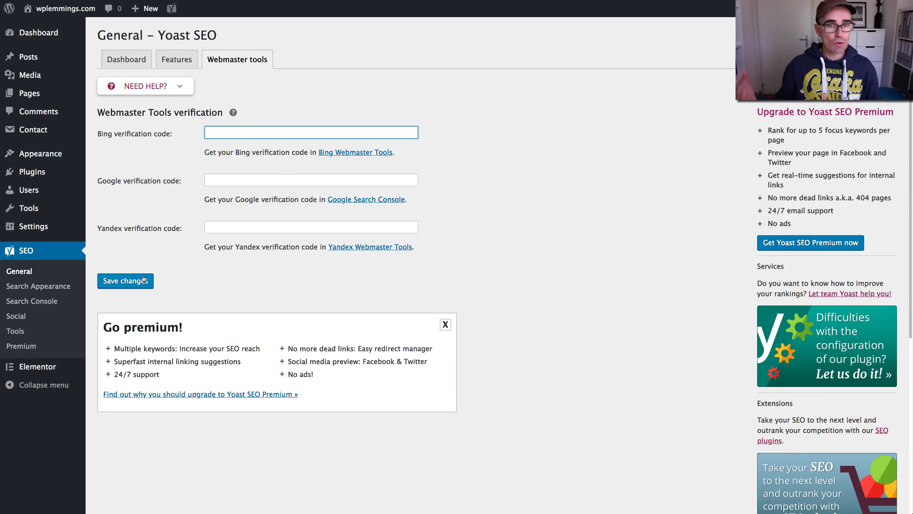
Look through the list of plugin features and their on/off states in the general settings
{"action": "left_click", "coordinate": [175, 64]}
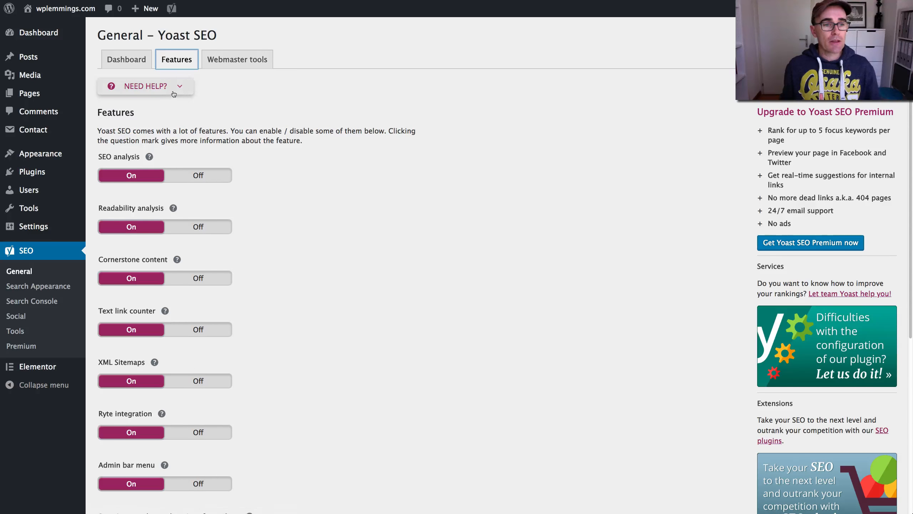
{"action": "scroll", "coordinate": [240, 196], "scroll_direction": "down", "scroll_amount": 4}
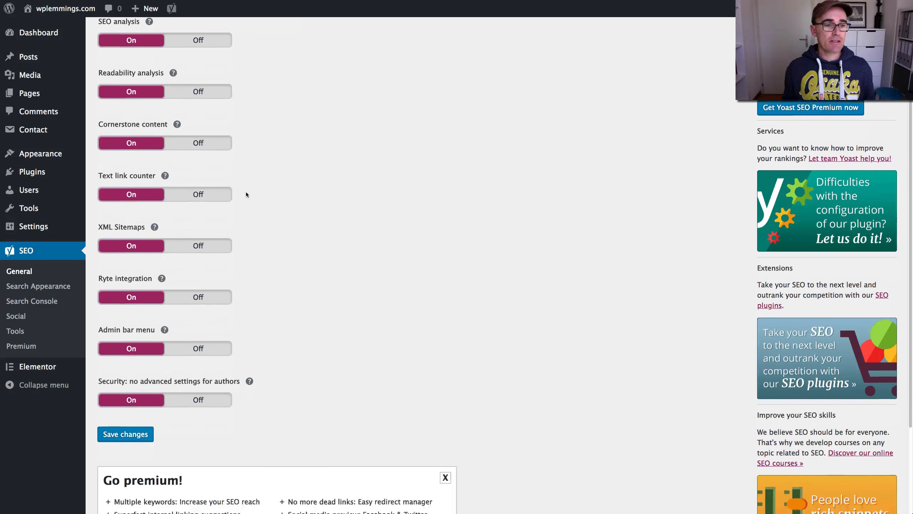
{"action": "scroll", "coordinate": [289, 256], "scroll_direction": "down", "scroll_amount": 4}
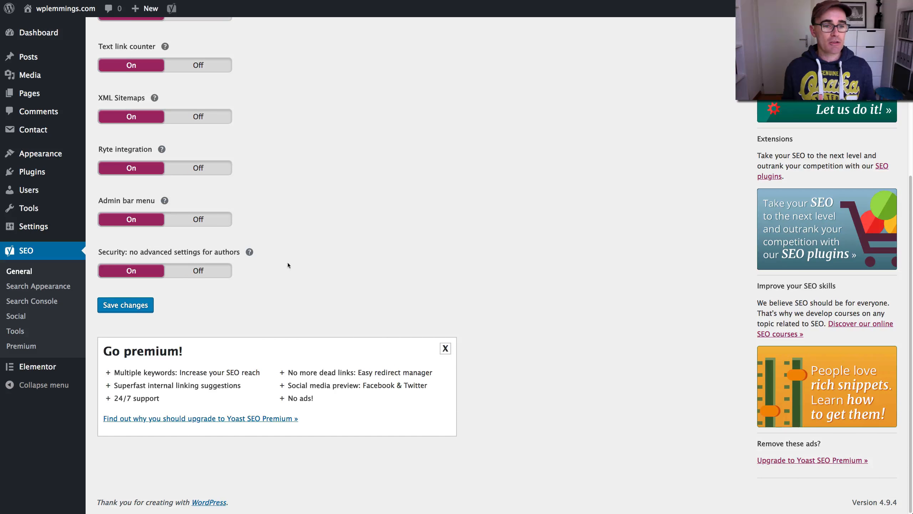
{"action": "scroll", "coordinate": [281, 273], "scroll_direction": "up", "scroll_amount": 3}
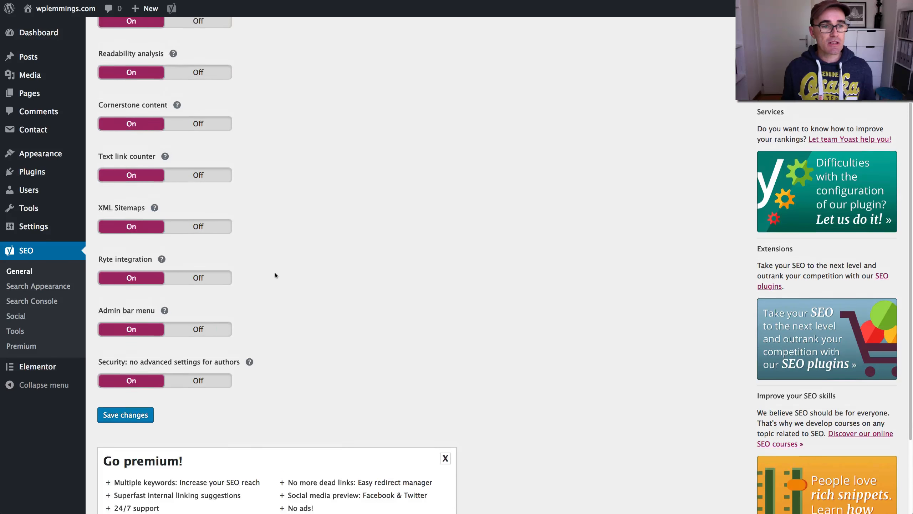
{"action": "scroll", "coordinate": [275, 273], "scroll_direction": "up", "scroll_amount": 1}
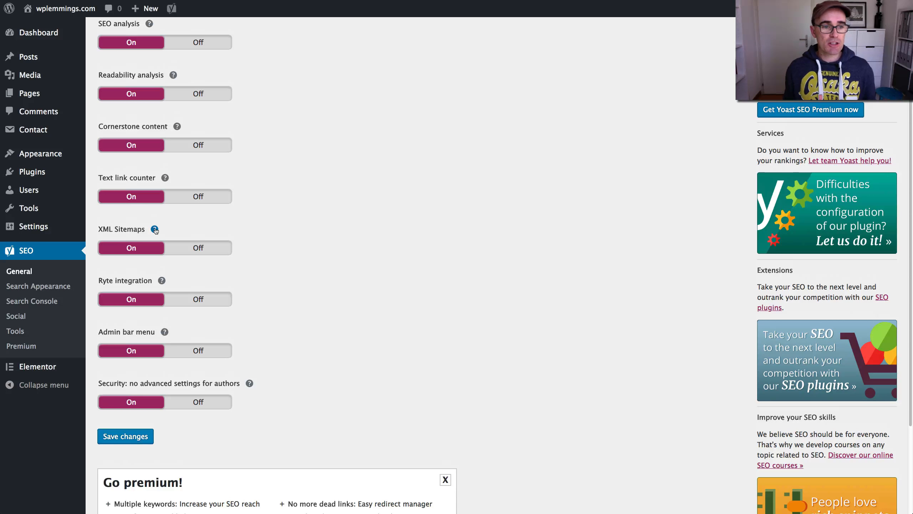
Show the XML Sitemaps help, view the generated sitemap index with its address and listed sitemaps, and close it
{"action": "left_click", "coordinate": [154, 230]}
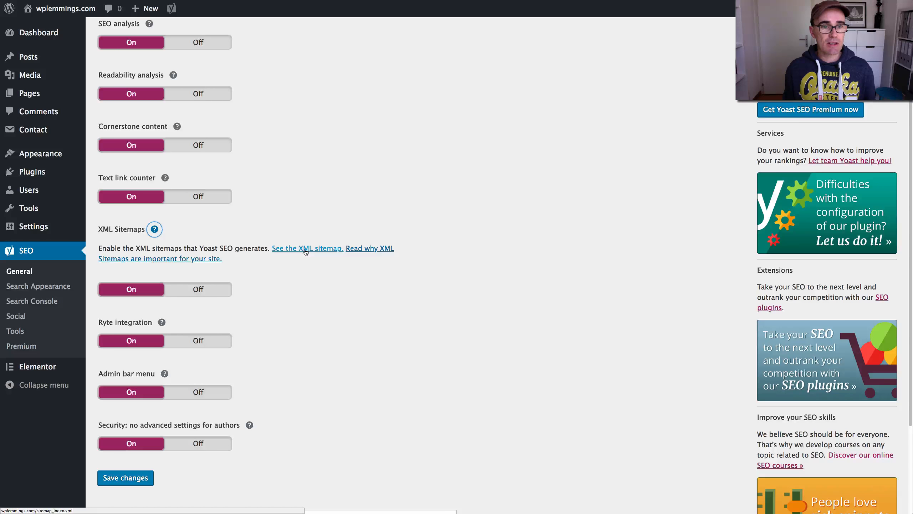
{"action": "left_click", "coordinate": [305, 251]}
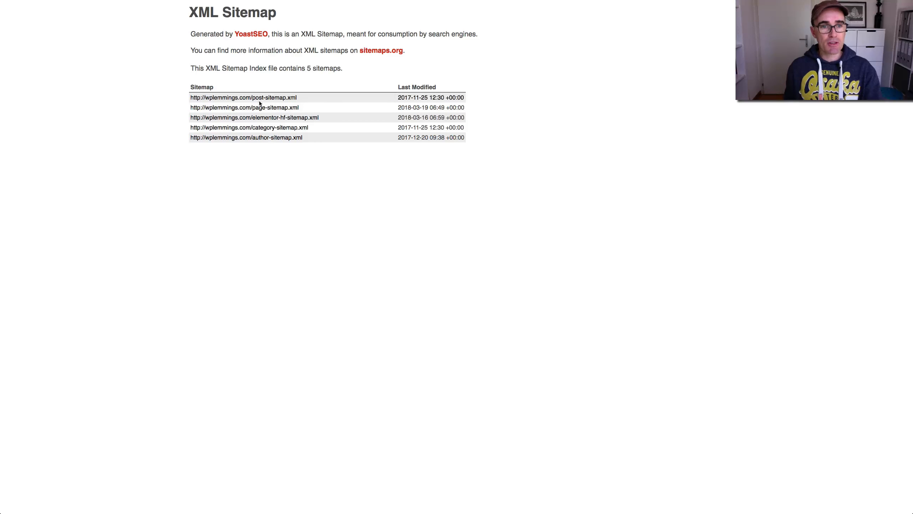
{"action": "mouse_move", "coordinate": [233, 4]}
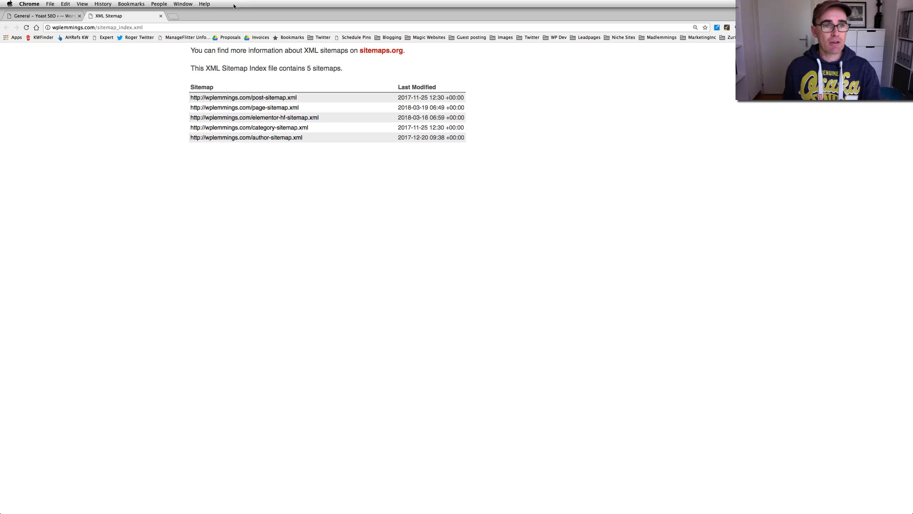
{"action": "left_click_drag", "start_coordinate": [154, 27], "coordinate": [97, 30]}
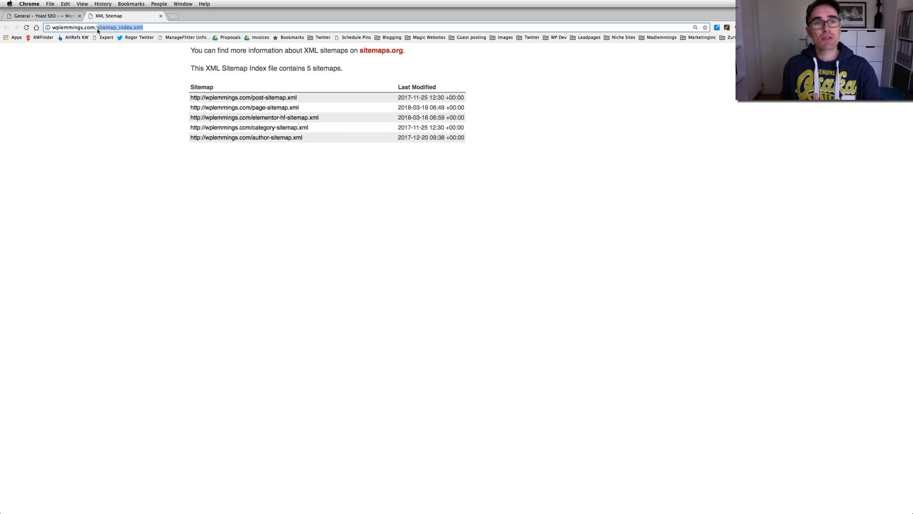
{"action": "left_click_drag", "start_coordinate": [97, 31], "coordinate": [100, 29]}
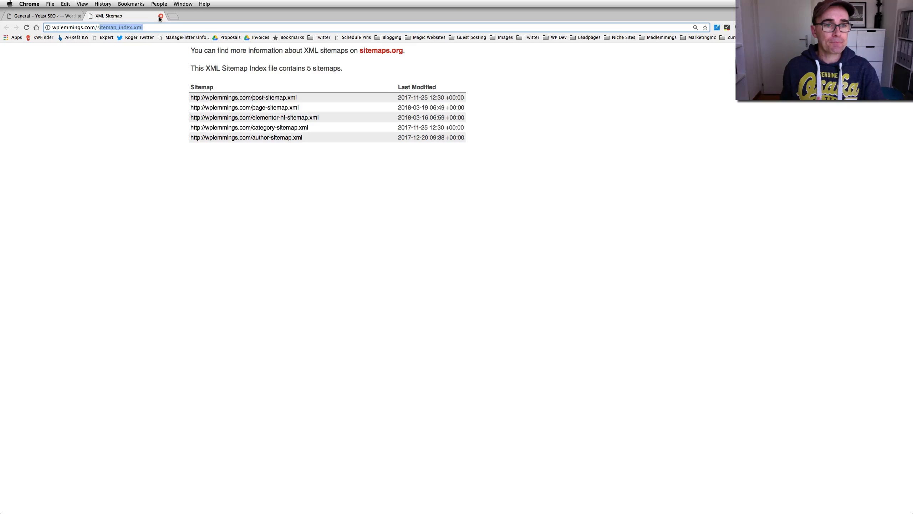
{"action": "left_click_drag", "start_coordinate": [316, 137], "coordinate": [241, 96]}
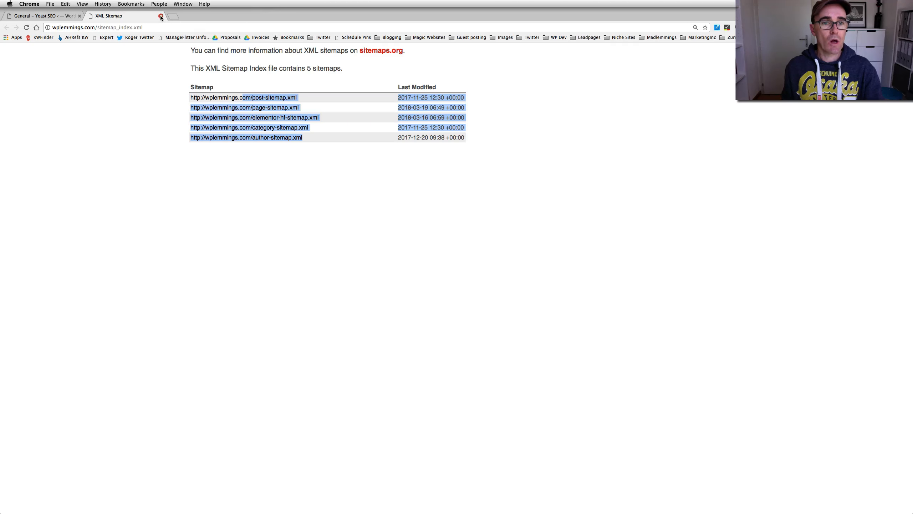
{"action": "left_click", "coordinate": [162, 15]}
Check the remaining feature toggles, from SEO analysis to the security setting for authors
{"action": "scroll", "coordinate": [257, 155], "scroll_direction": "up", "scroll_amount": 5}
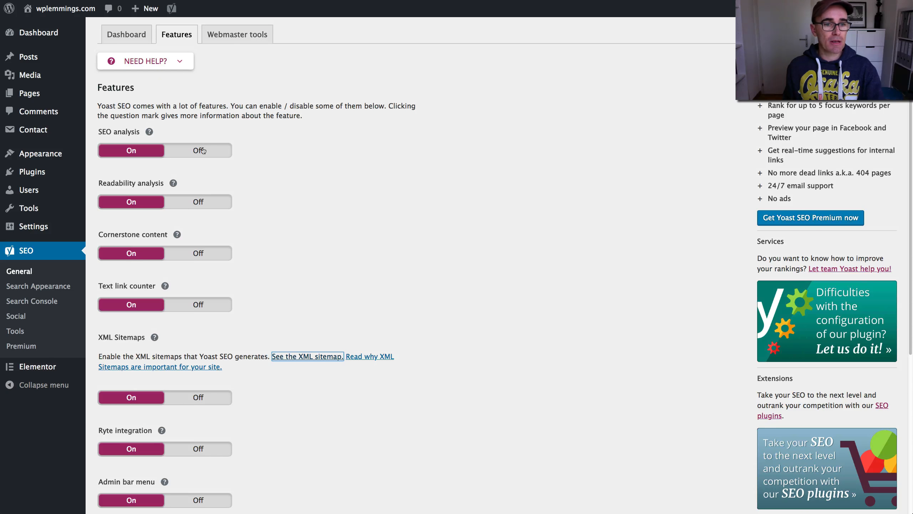
{"action": "scroll", "coordinate": [209, 173], "scroll_direction": "down", "scroll_amount": 3}
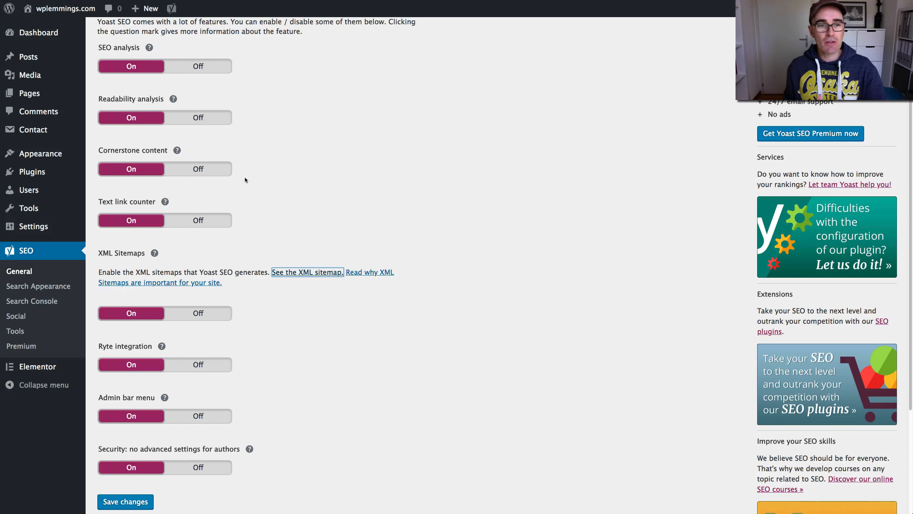
{"action": "scroll", "coordinate": [191, 163], "scroll_direction": "down", "scroll_amount": 5}
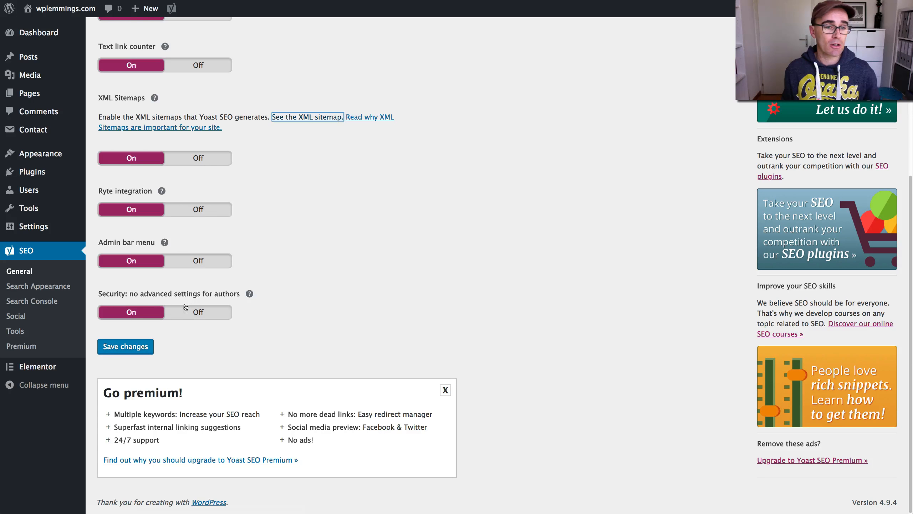
Review the social profile fields in the Social settings and the Facebook Open Graph and default image options
{"action": "left_click", "coordinate": [16, 315]}
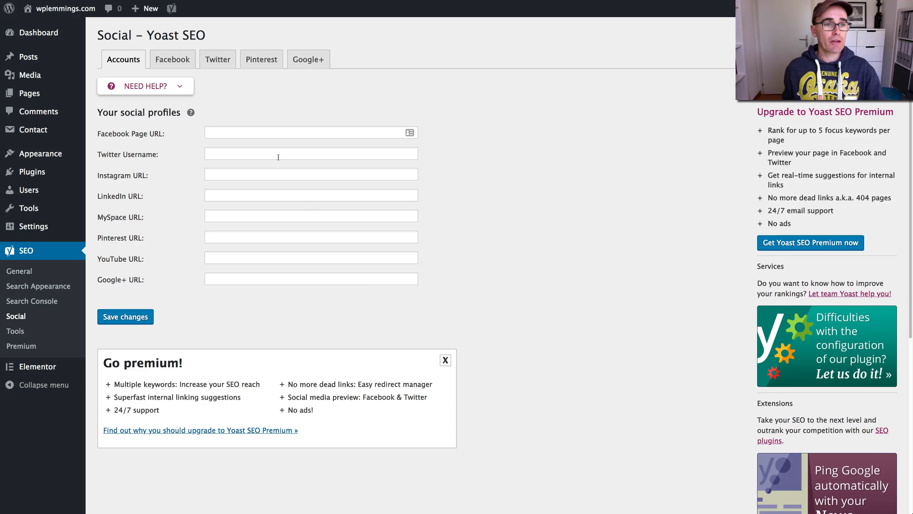
{"action": "left_click", "coordinate": [266, 132]}
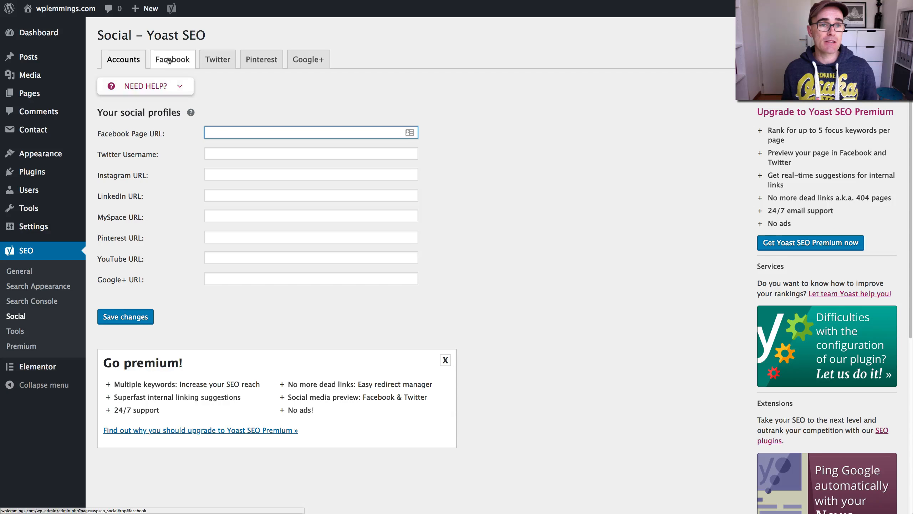
{"action": "left_click", "coordinate": [171, 63]}
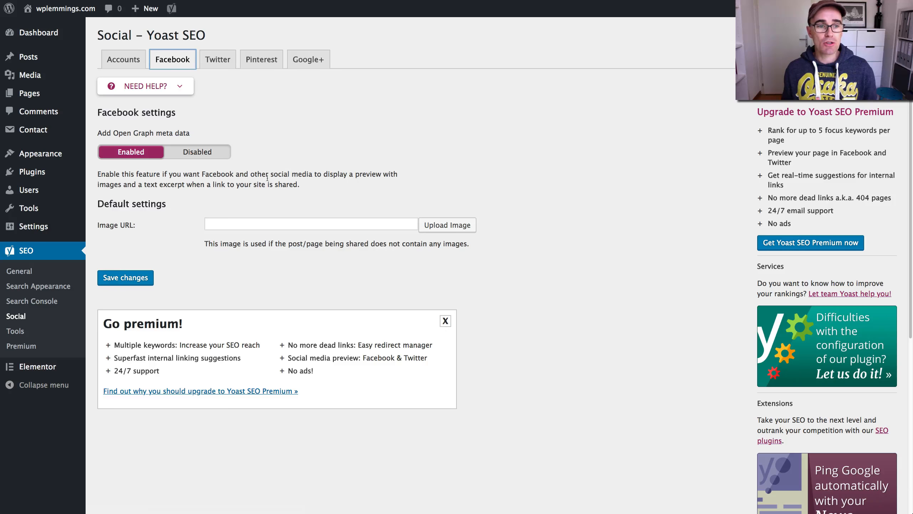
{"action": "left_click", "coordinate": [210, 225]}
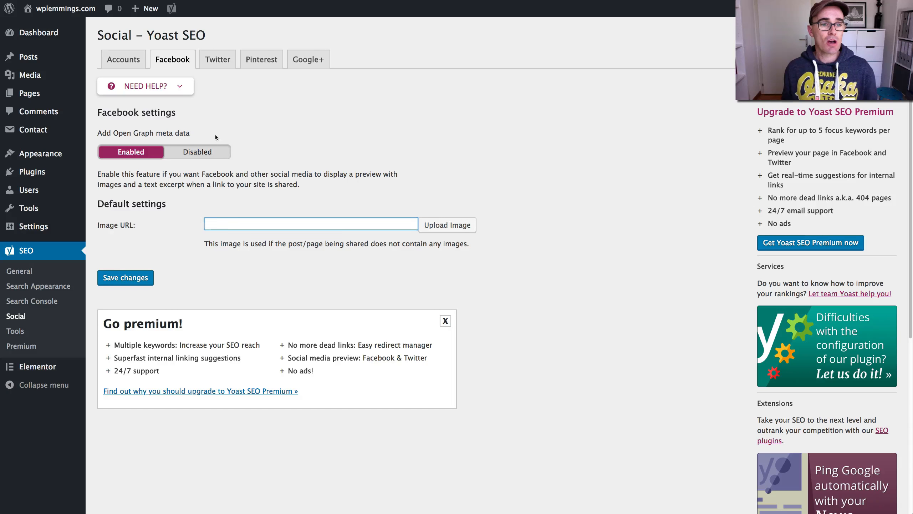
{"action": "mouse_move", "coordinate": [216, 136]}
{"action": "left_mouse_down"}
{"action": "mouse_move", "coordinate": [108, 36]}
{"action": "mouse_move", "coordinate": [72, 129]}
{"action": "mouse_move", "coordinate": [202, 127]}
{"action": "left_mouse_up"}
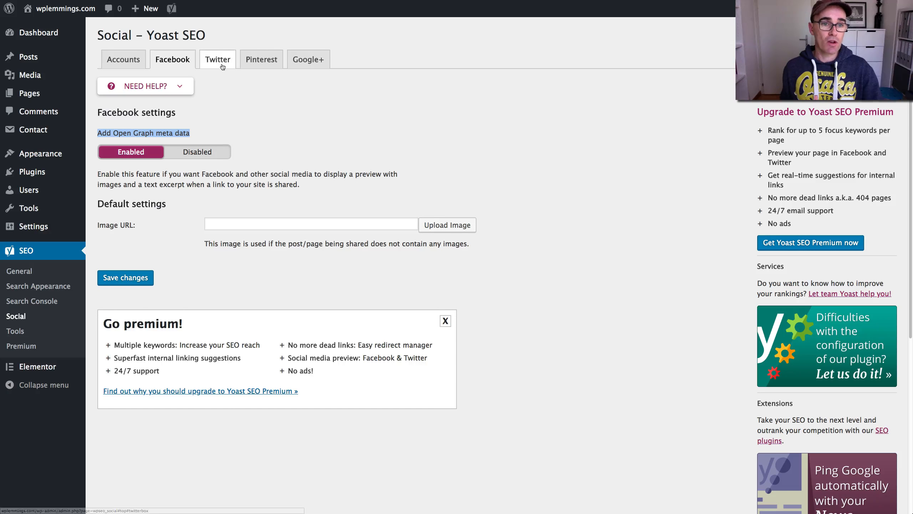
Set the default Twitter card type to Summary with large image
{"action": "left_click", "coordinate": [219, 66]}
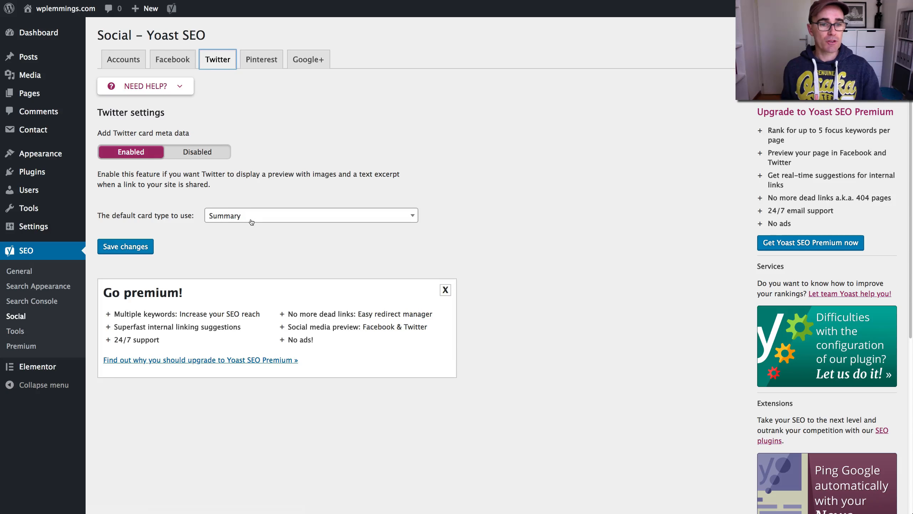
{"action": "left_click", "coordinate": [257, 215]}
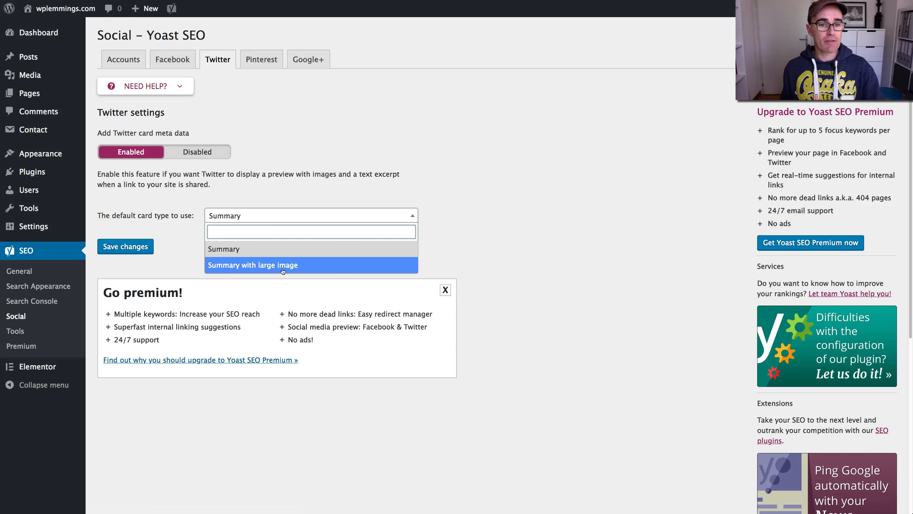
{"action": "left_click", "coordinate": [271, 266]}
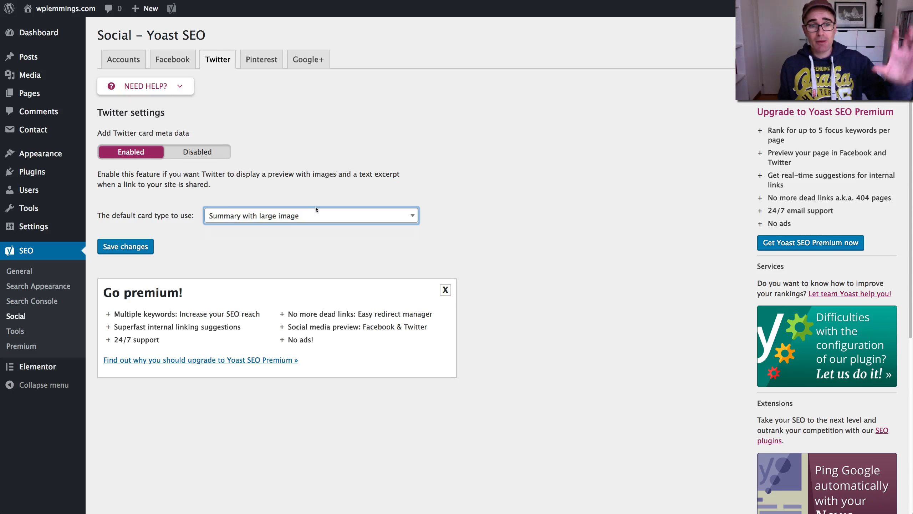
Review the Pinterest confirmation field and the Google Publisher Page field in the Social settings
{"action": "left_click", "coordinate": [255, 64]}
{"action": "left_click", "coordinate": [235, 193]}
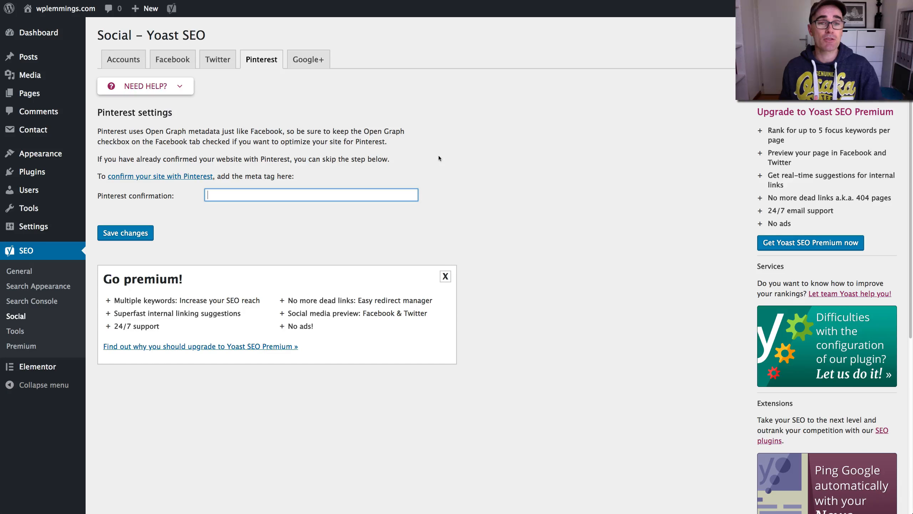
{"action": "left_click", "coordinate": [308, 60]}
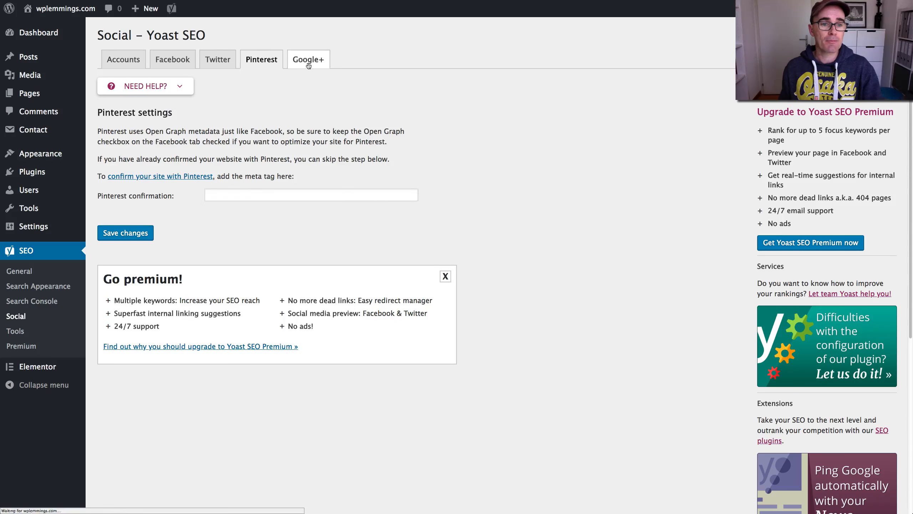
{"action": "left_click", "coordinate": [277, 156]}
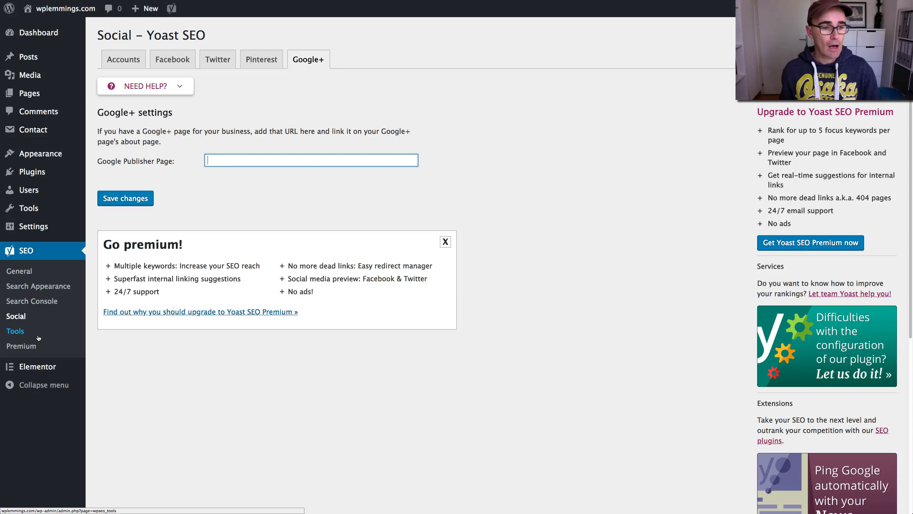
Open the bulk editor for post and page titles from the SEO plugin's tools
{"action": "left_click", "coordinate": [24, 334]}
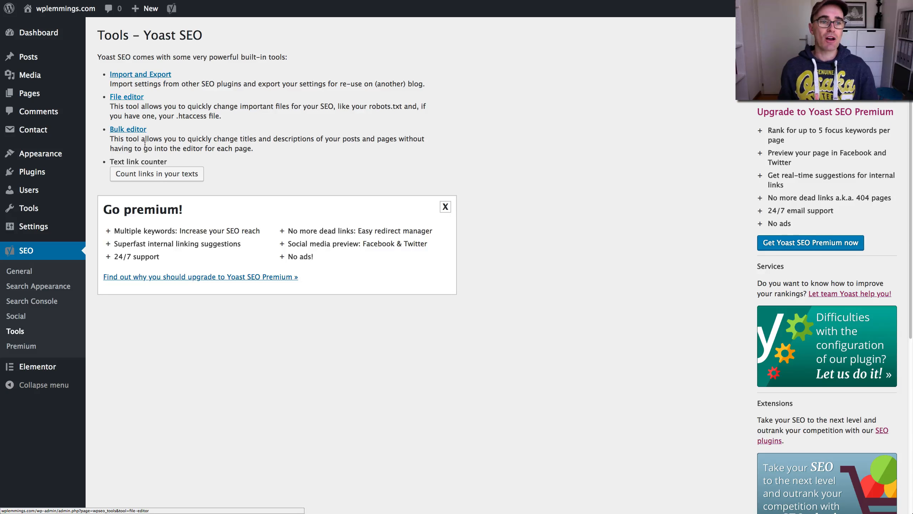
{"action": "left_click", "coordinate": [124, 130]}
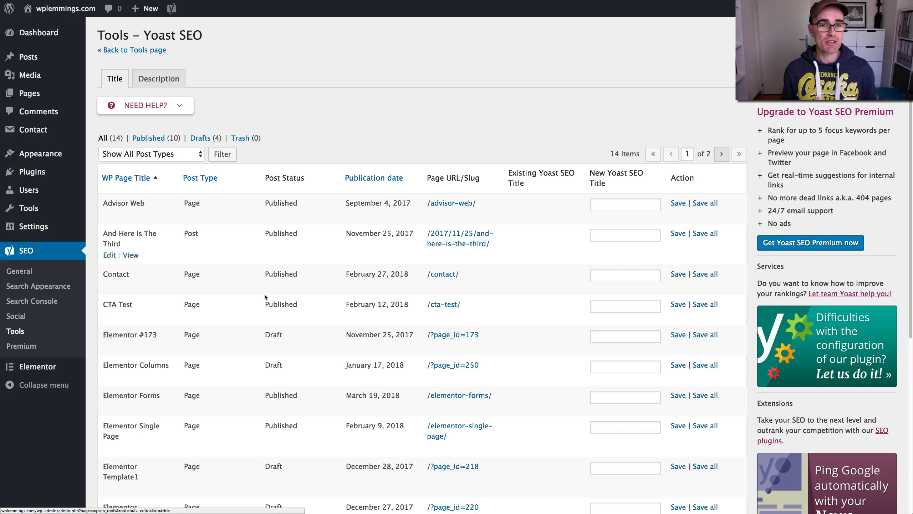
Look over the bulk editor's title list and open the file editor from the SEO plugin's tools
{"action": "scroll", "coordinate": [542, 258], "scroll_direction": "down", "scroll_amount": 5}
{"action": "scroll", "coordinate": [529, 255], "scroll_direction": "up", "scroll_amount": 5}
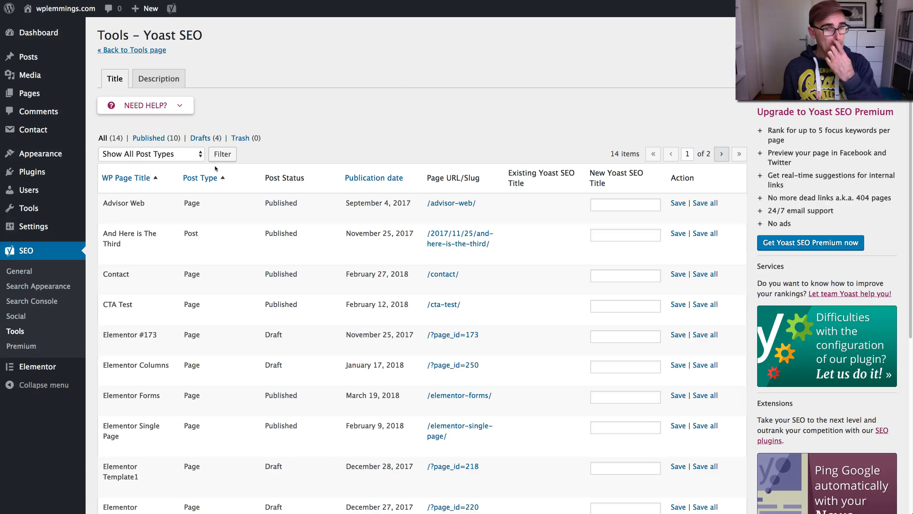
{"action": "left_click", "coordinate": [20, 331]}
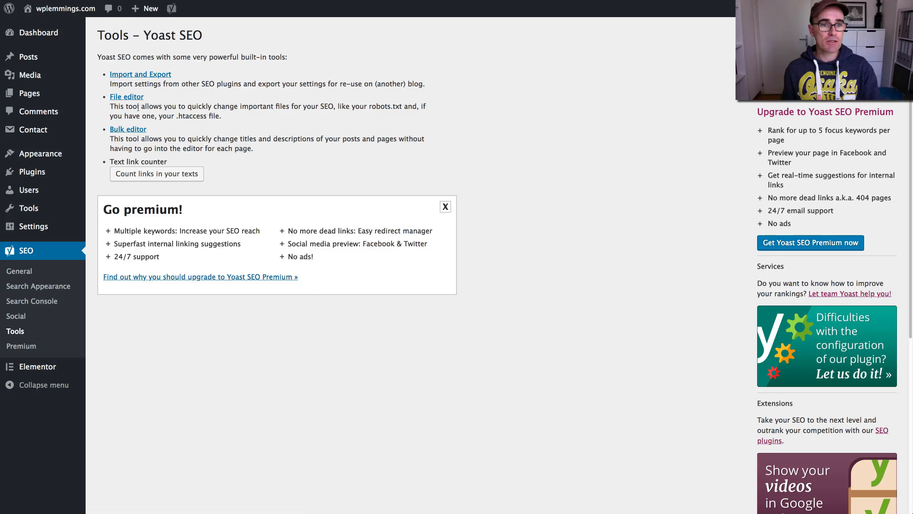
{"action": "left_click", "coordinate": [133, 98]}
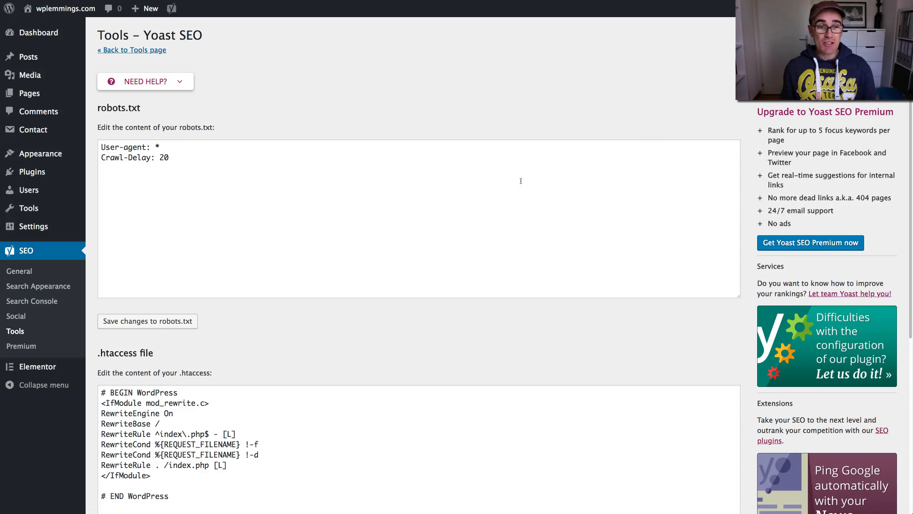
Review the contents of the robots.txt and .htaccess files in the file editor
{"action": "scroll", "coordinate": [521, 181], "scroll_direction": "down", "scroll_amount": 6}
{"action": "scroll", "coordinate": [386, 251], "scroll_direction": "up", "scroll_amount": 5}
{"action": "scroll", "coordinate": [387, 251], "scroll_direction": "up", "scroll_amount": 2}
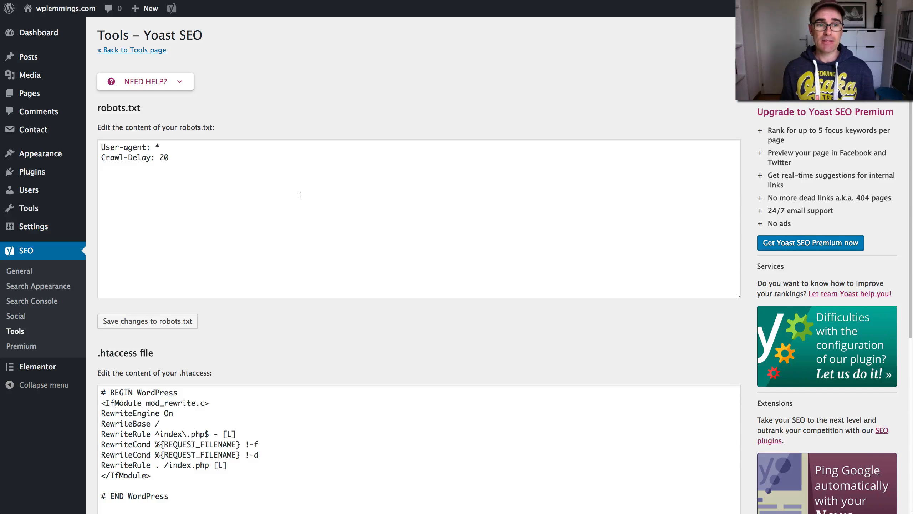
{"action": "left_click", "coordinate": [307, 180]}
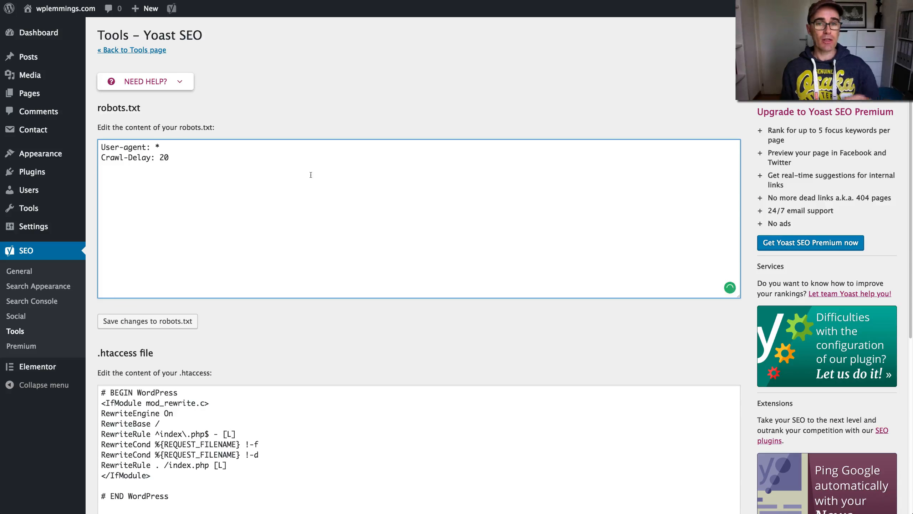
{"action": "scroll", "coordinate": [312, 181], "scroll_direction": "down", "scroll_amount": 5}
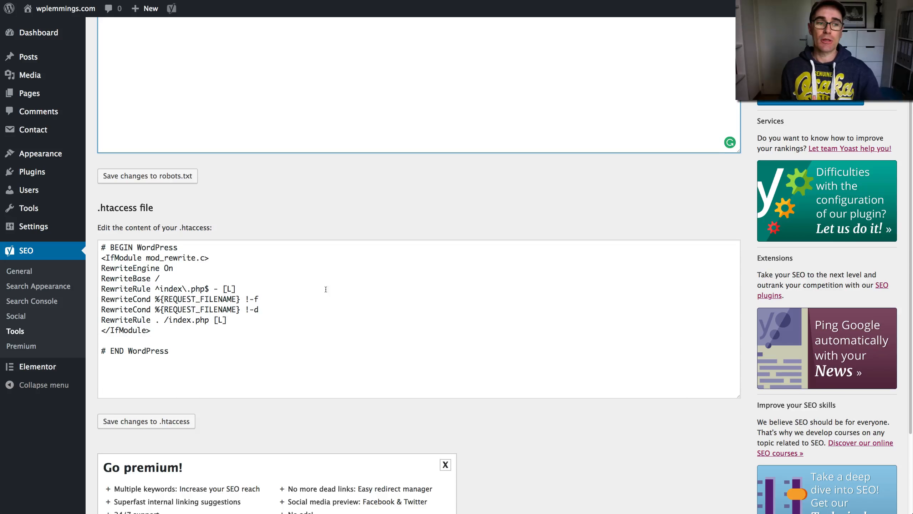
{"action": "scroll", "coordinate": [325, 289], "scroll_direction": "down", "scroll_amount": 3}
{"action": "left_click", "coordinate": [377, 251]}
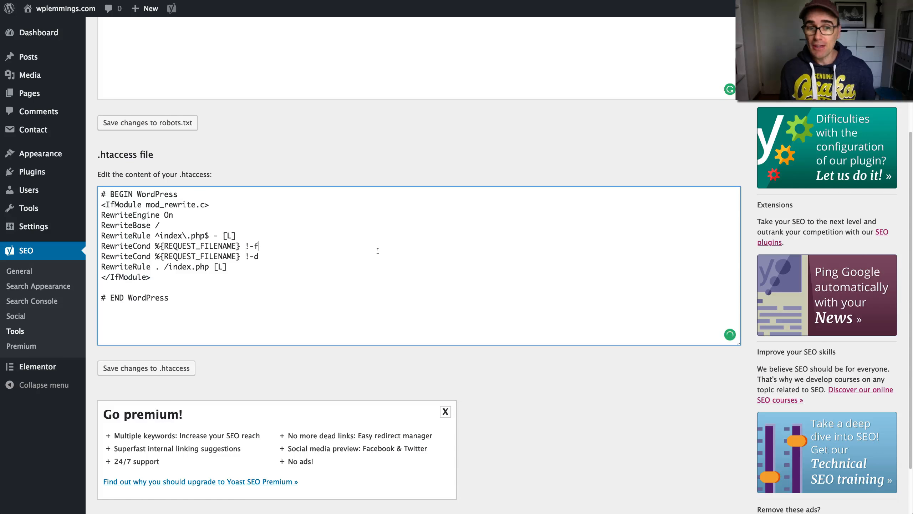
{"action": "left_click", "coordinate": [327, 277]}
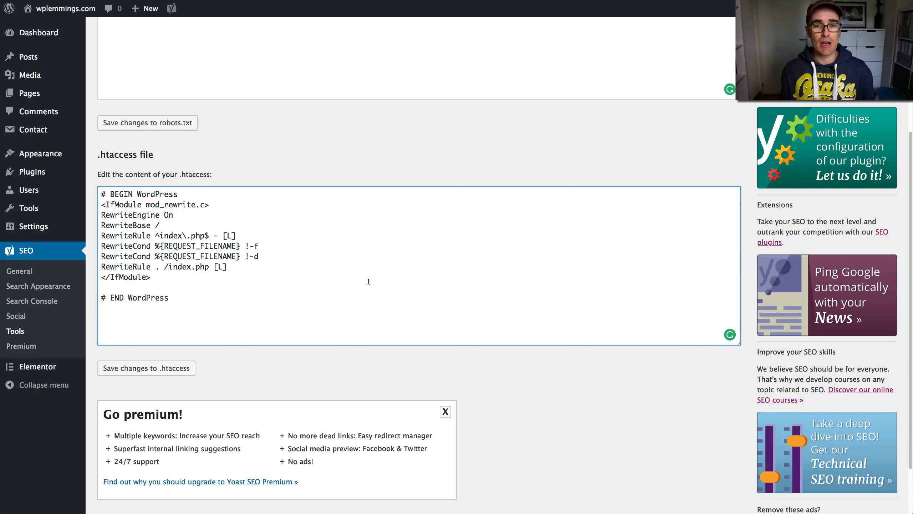
{"action": "scroll", "coordinate": [371, 277], "scroll_direction": "up", "scroll_amount": 5}
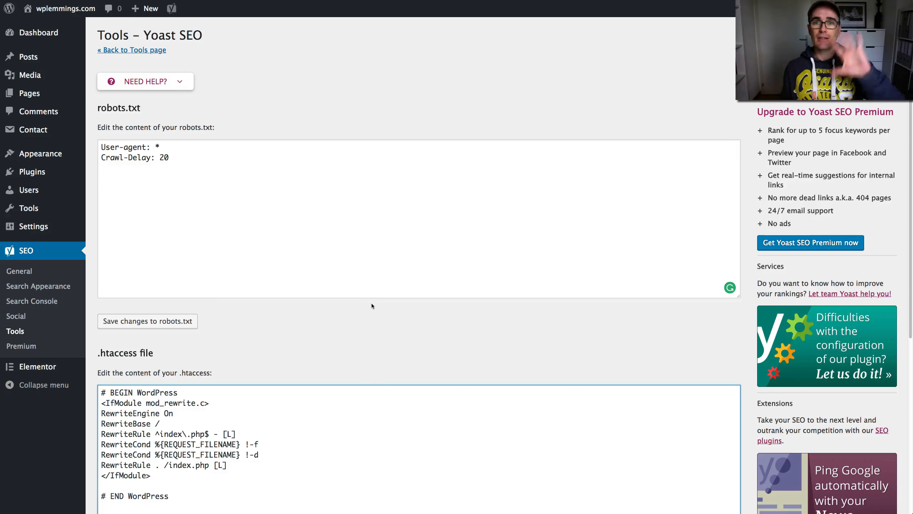
Review the problems and notifications in the SEO plugin's General settings, along with the feature switches
{"action": "left_click", "coordinate": [19, 271]}
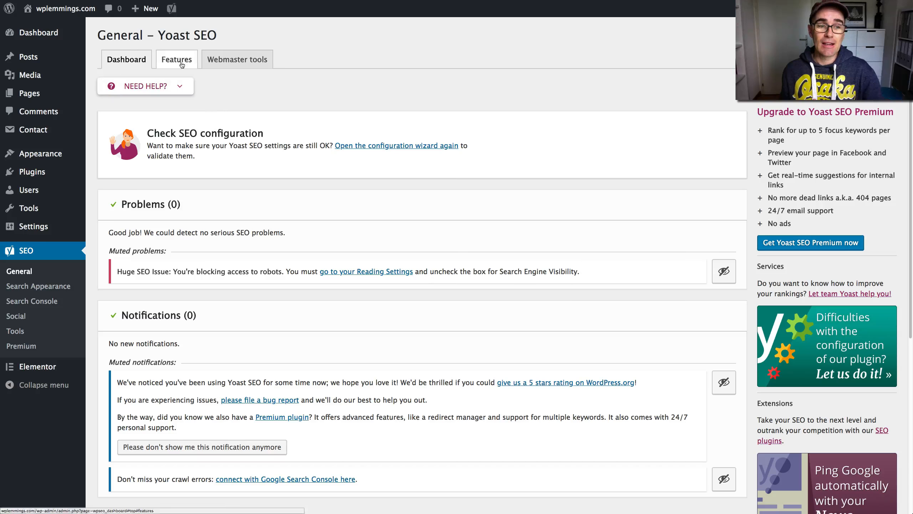
{"action": "scroll", "coordinate": [225, 81], "scroll_direction": "down", "scroll_amount": 1}
{"action": "scroll", "coordinate": [225, 83], "scroll_direction": "down", "scroll_amount": 7}
{"action": "scroll", "coordinate": [225, 83], "scroll_direction": "up", "scroll_amount": 4}
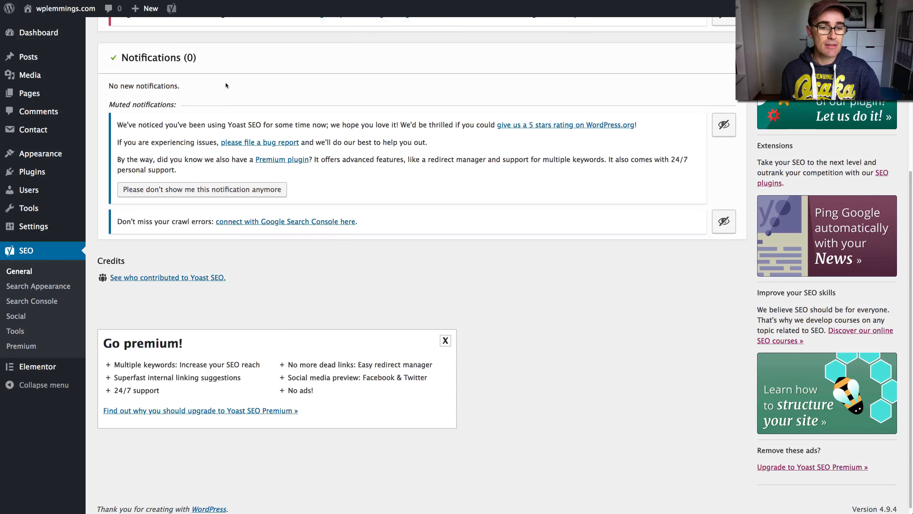
{"action": "scroll", "coordinate": [225, 85], "scroll_direction": "up", "scroll_amount": 4}
{"action": "left_click", "coordinate": [187, 64]}
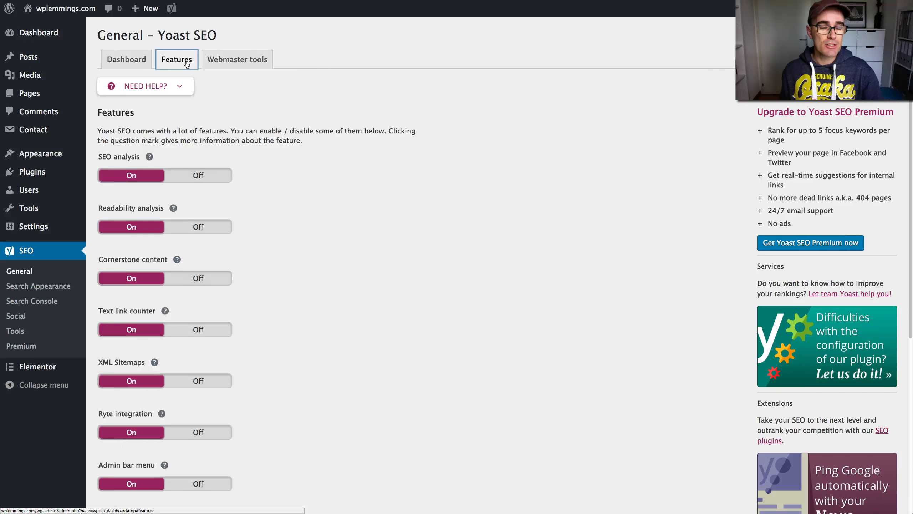
{"action": "left_click", "coordinate": [111, 64]}
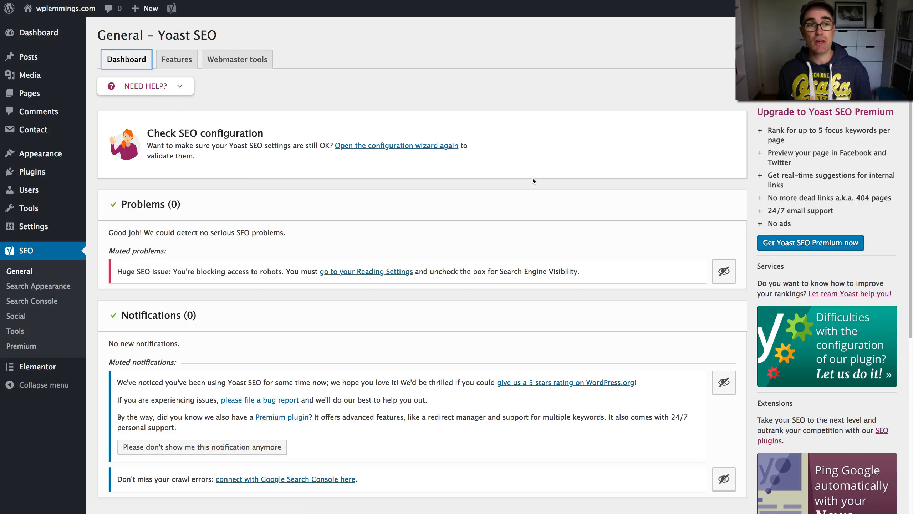
Open the CTA Test page for editing from the site's list of pages
{"action": "left_click", "coordinate": [30, 94]}
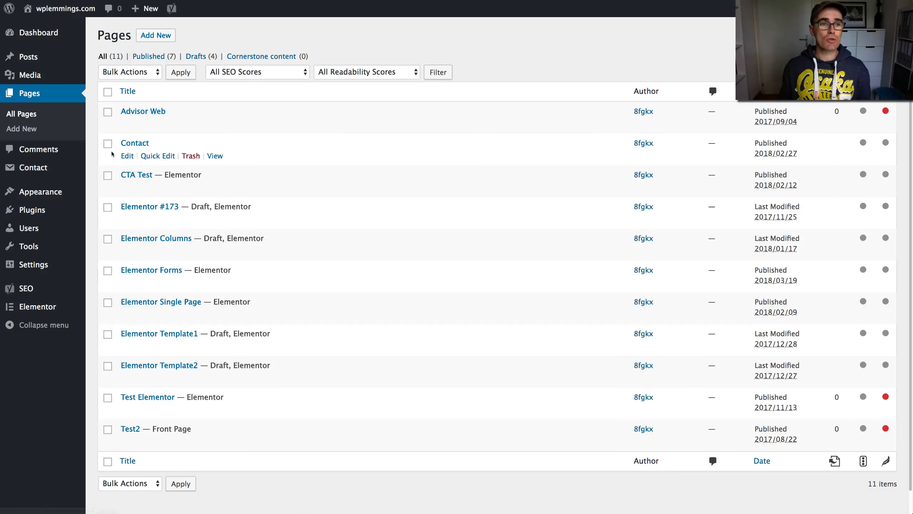
{"action": "scroll", "coordinate": [118, 159], "scroll_direction": "down", "scroll_amount": 1}
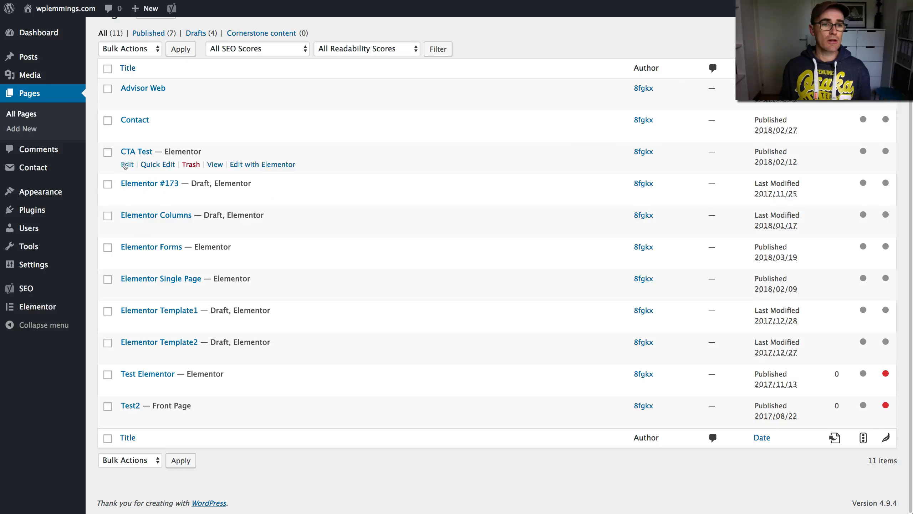
{"action": "left_click", "coordinate": [128, 165]}
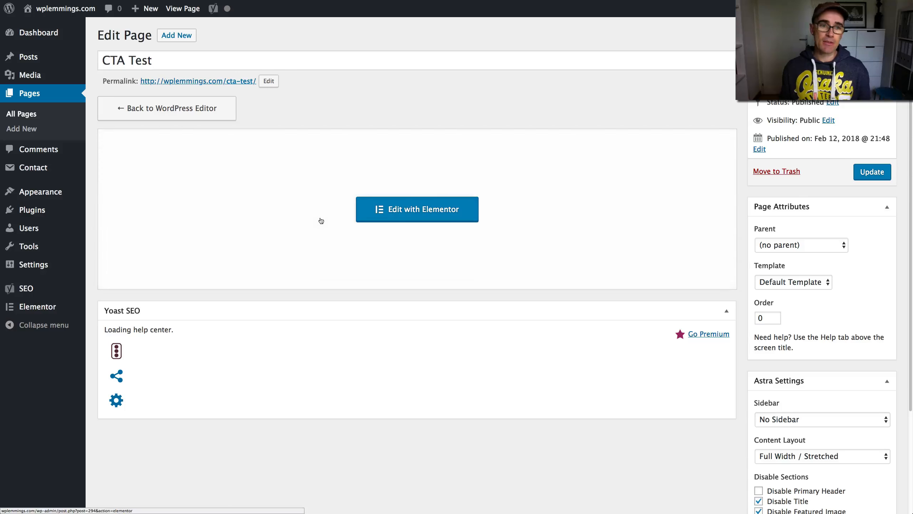
Open the snippet editor in the page's Yoast SEO section and inspect the SEO title template
{"action": "left_click", "coordinate": [253, 61]}
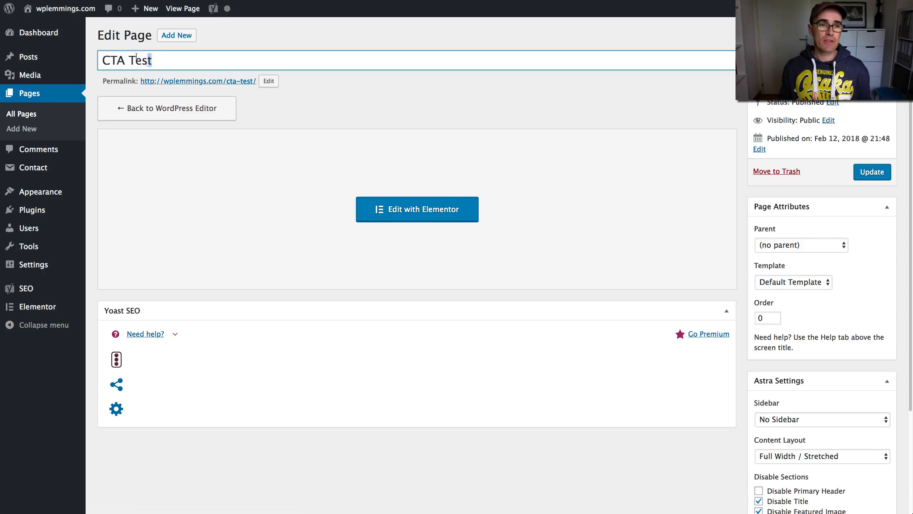
{"action": "left_click_drag", "start_coordinate": [136, 56], "coordinate": [90, 58]}
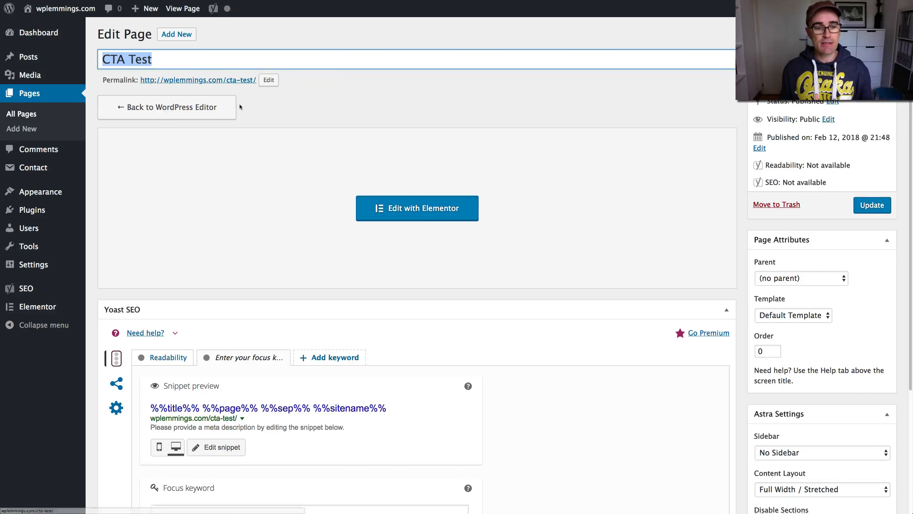
{"action": "scroll", "coordinate": [233, 108], "scroll_direction": "down", "scroll_amount": 5}
{"action": "scroll", "coordinate": [233, 109], "scroll_direction": "down", "scroll_amount": 1}
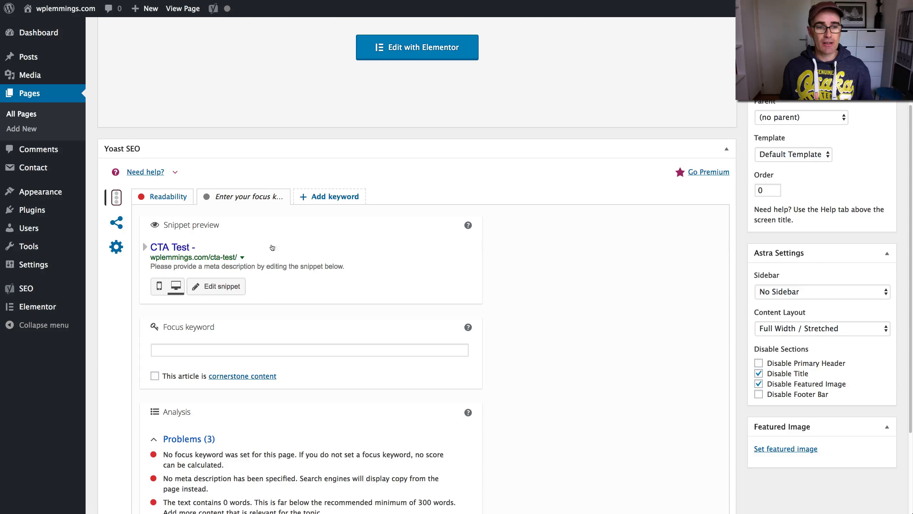
{"action": "left_click", "coordinate": [214, 249]}
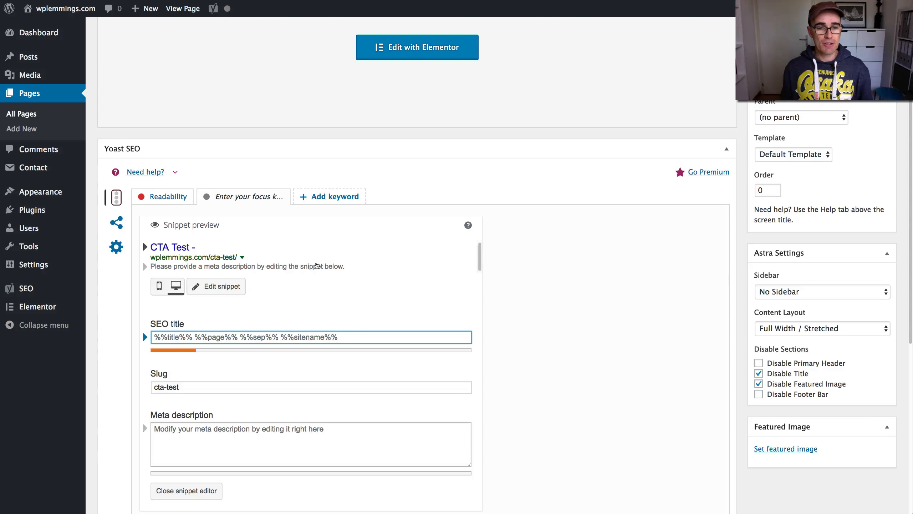
{"action": "scroll", "coordinate": [324, 234], "scroll_direction": "down", "scroll_amount": 5}
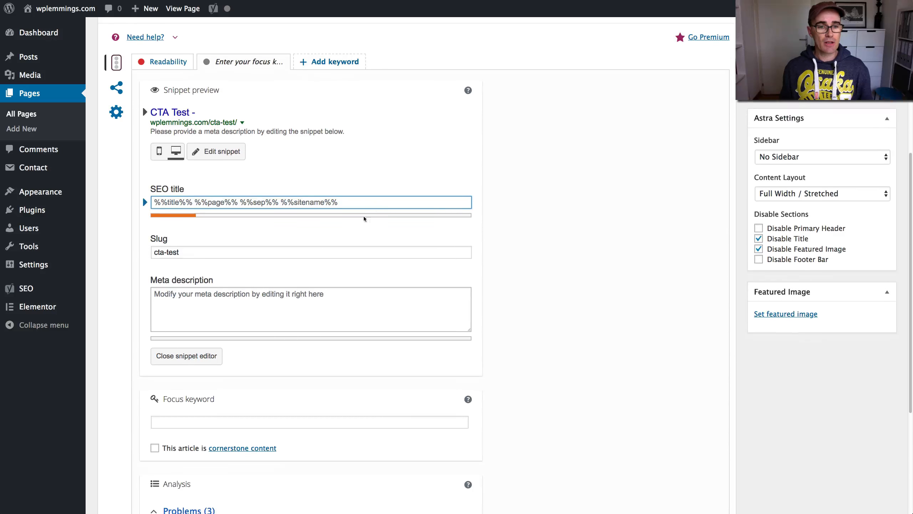
{"action": "left_click", "coordinate": [305, 197]}
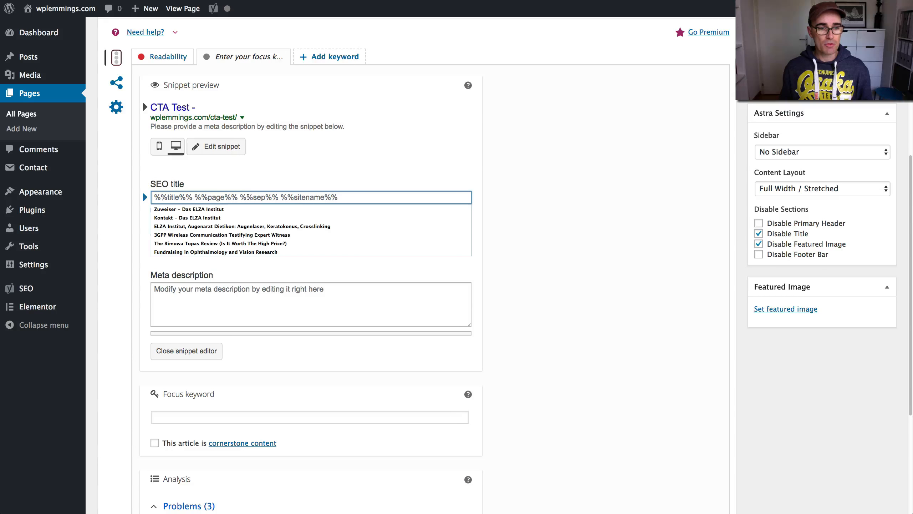
Extend the page title to "CTA Test – sitename" and check it in the snippet preview
{"action": "scroll", "coordinate": [152, 88], "scroll_direction": "up", "scroll_amount": 10}
{"action": "left_click", "coordinate": [181, 60]}
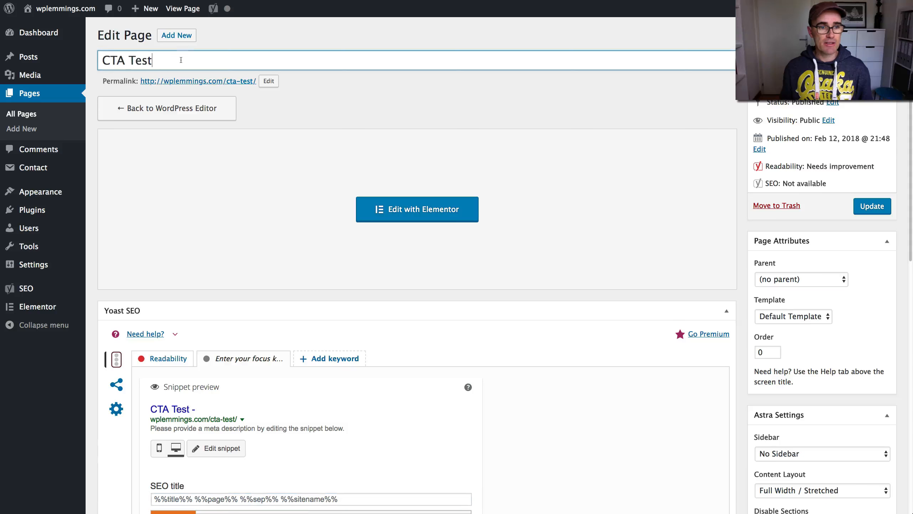
{"action": "type", "text": "-"}
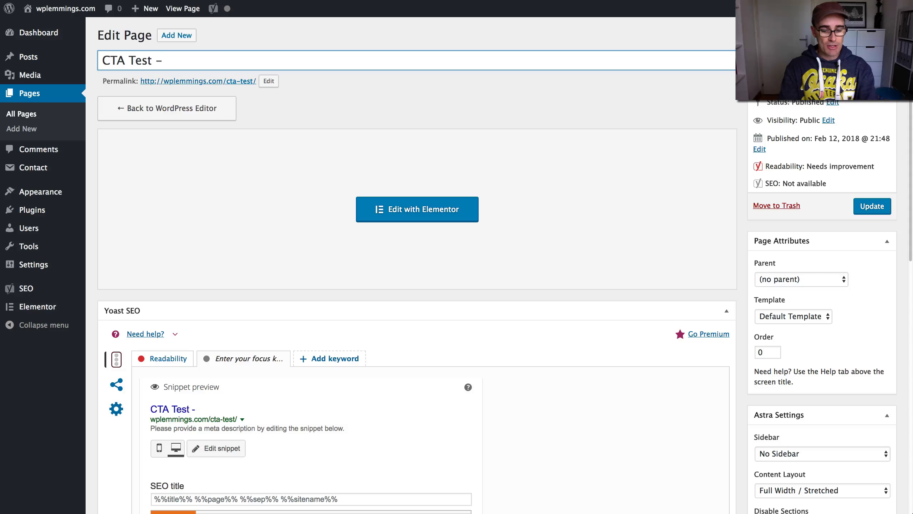
{"action": "type", "text": " site"}
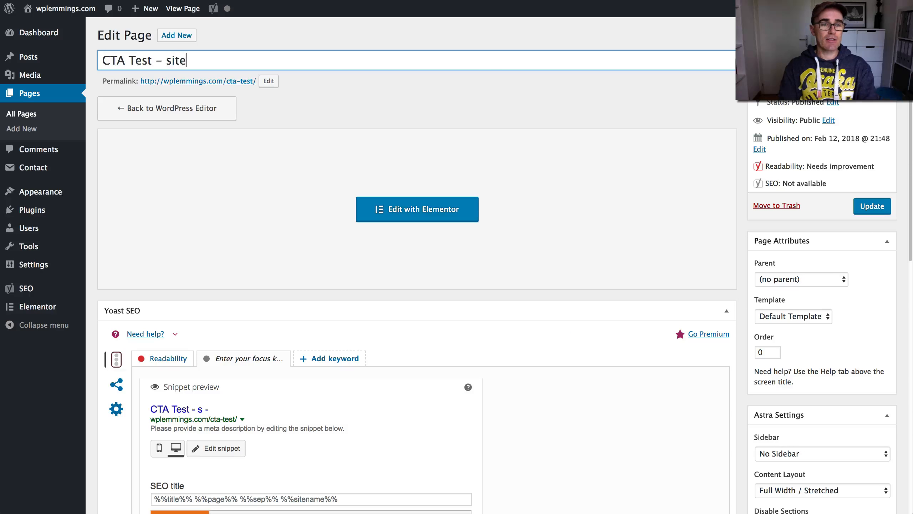
{"action": "type", "text": "name"}
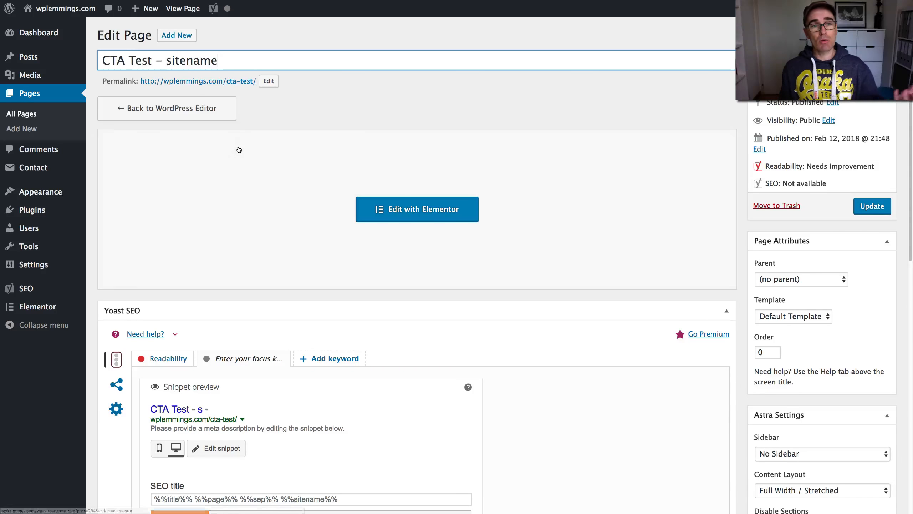
{"action": "scroll", "coordinate": [289, 239], "scroll_direction": "down", "scroll_amount": 10}
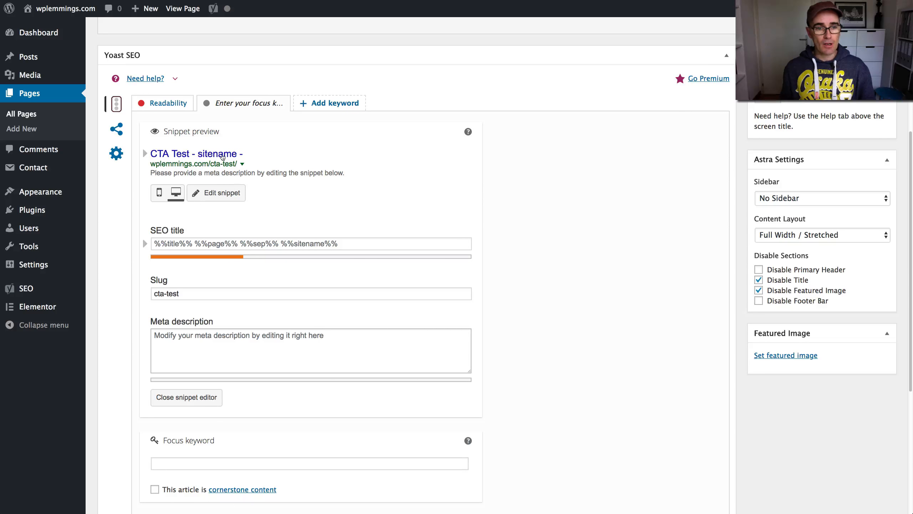
Inspect the SEO title and slug fields in the snippet editor and compare the slug with the page's permalink
{"action": "left_click", "coordinate": [255, 158]}
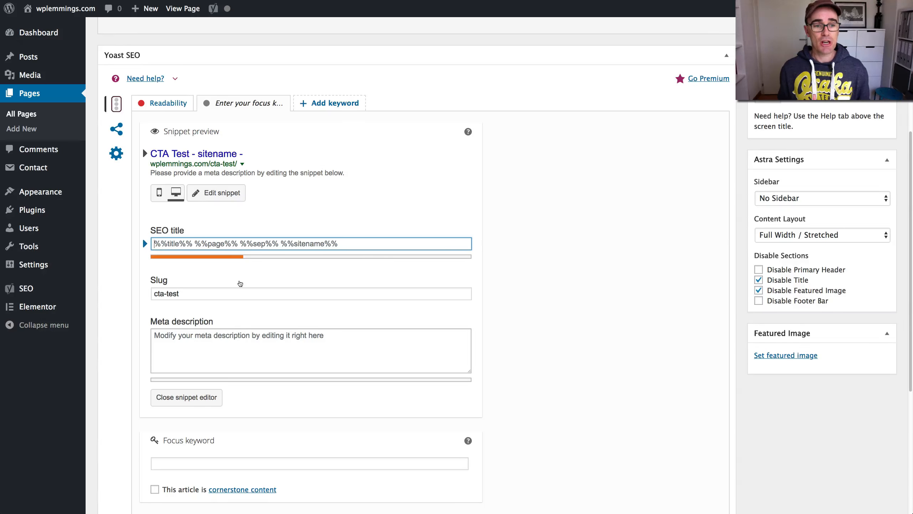
{"action": "scroll", "coordinate": [240, 283], "scroll_direction": "down", "scroll_amount": 4}
{"action": "left_click_drag", "start_coordinate": [189, 152], "coordinate": [162, 150]}
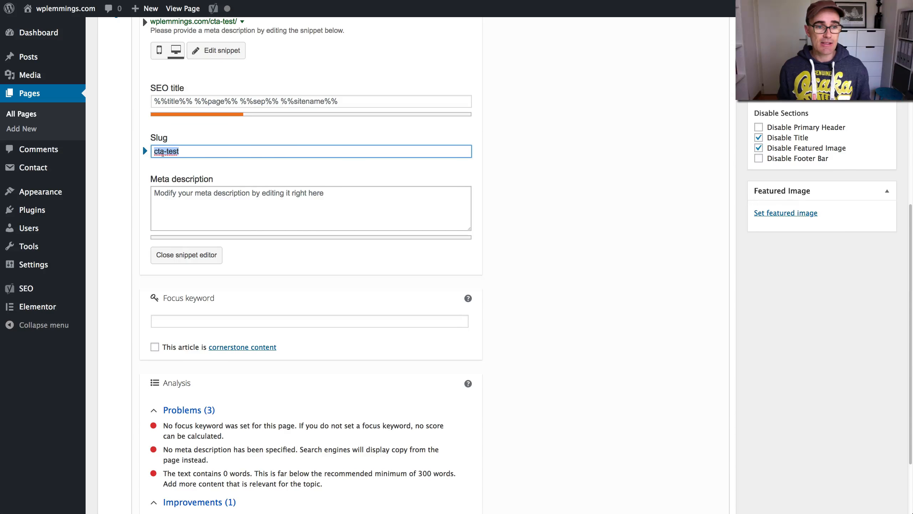
{"action": "scroll", "coordinate": [164, 154], "scroll_direction": "up", "scroll_amount": 11}
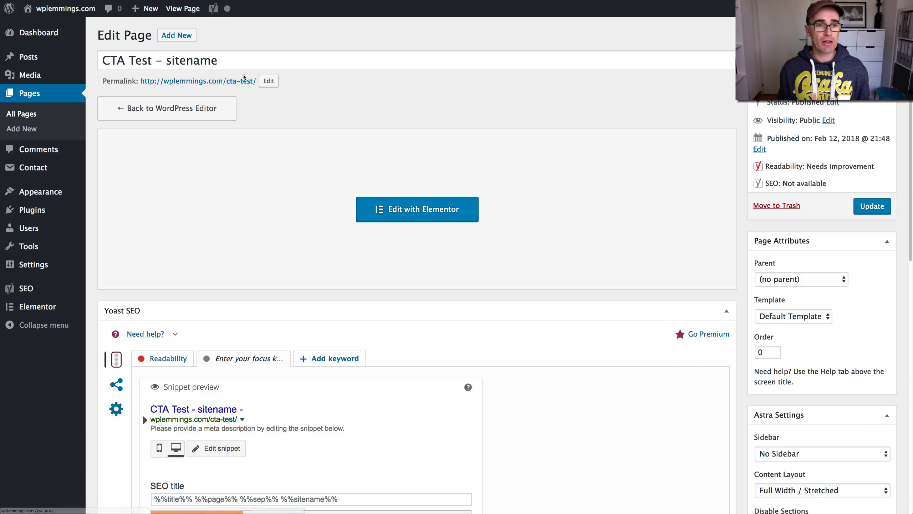
{"action": "scroll", "coordinate": [243, 77], "scroll_direction": "down", "scroll_amount": 11}
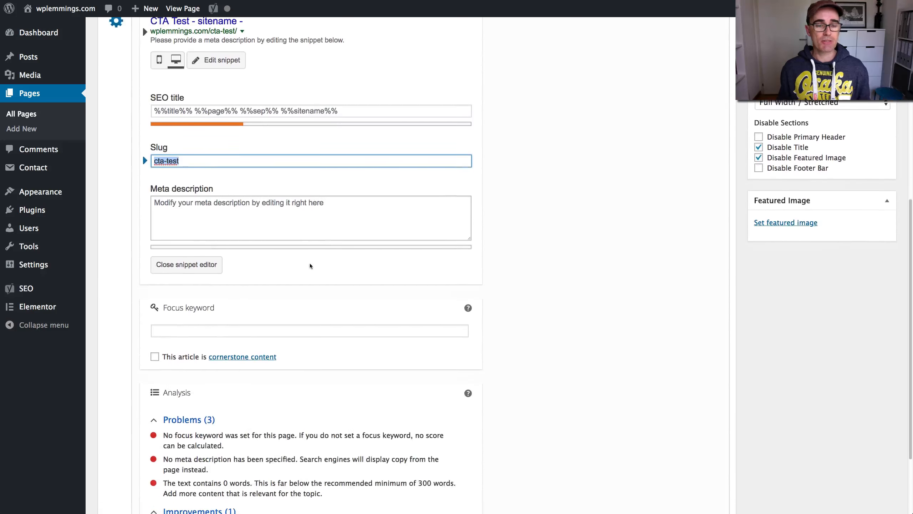
Copy the text of the listed analysis problems into the meta description as sample text and return to its beginning
{"action": "left_click", "coordinate": [390, 210]}
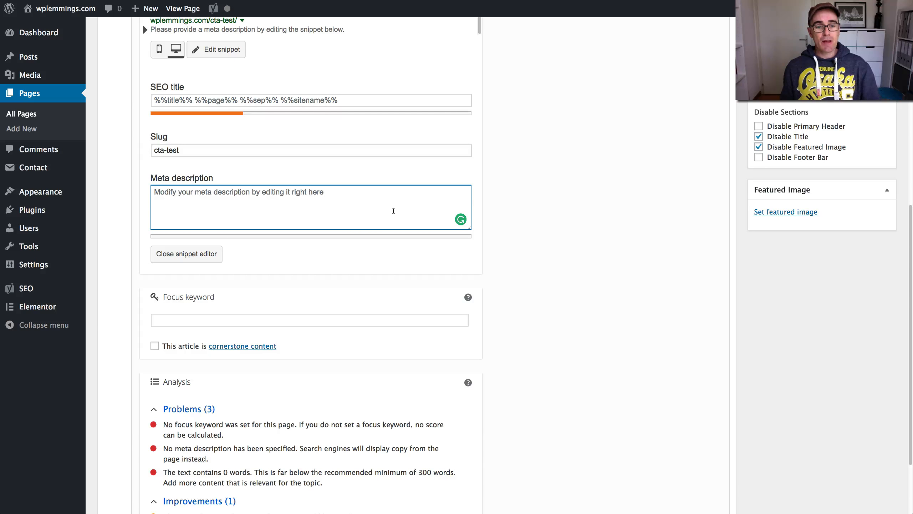
{"action": "left_click_drag", "start_coordinate": [340, 483], "coordinate": [165, 425]}
{"action": "key", "text": "super+c"}
{"action": "left_click", "coordinate": [248, 209]}
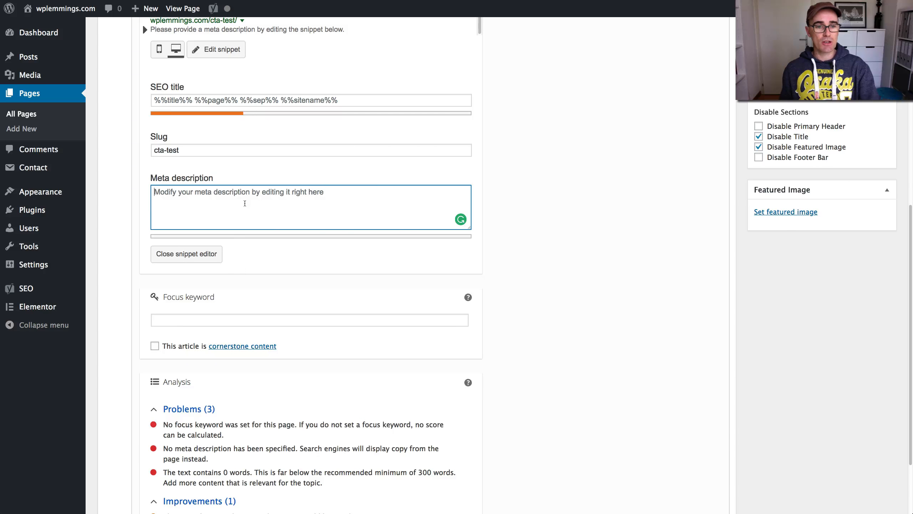
{"action": "key", "text": "super+v"}
{"action": "left_click", "coordinate": [254, 220]}
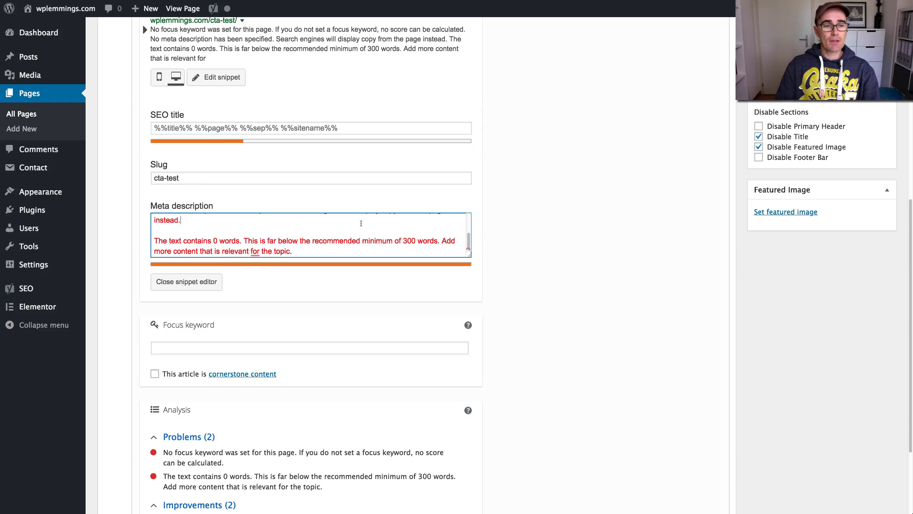
{"action": "key", "text": "Up"}
{"action": "key", "text": "Up"}
{"action": "key", "text": "Up"}
{"action": "key", "text": "Up"}
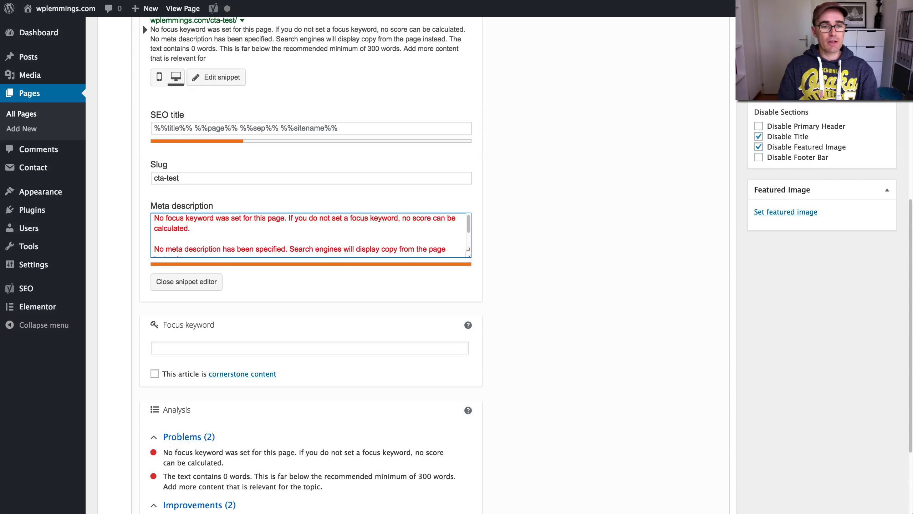
Remove the line breaks between the pasted sentences so the meta description runs as one continuous paragraph
{"action": "key", "text": "Delete"}
{"action": "key", "text": "Delete"}
{"action": "key", "text": "End"}
{"action": "key", "text": "Delete"}
{"action": "key", "text": "Delete"}
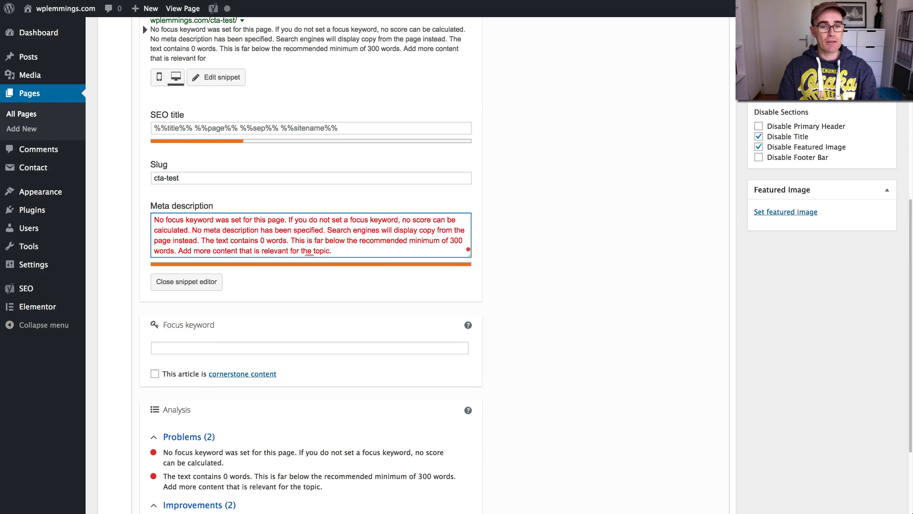
Shorten the meta description by cutting about one line of text after "The text contains 0 words", leaving "t for the topic." as its ending
{"action": "key", "text": "Up"}
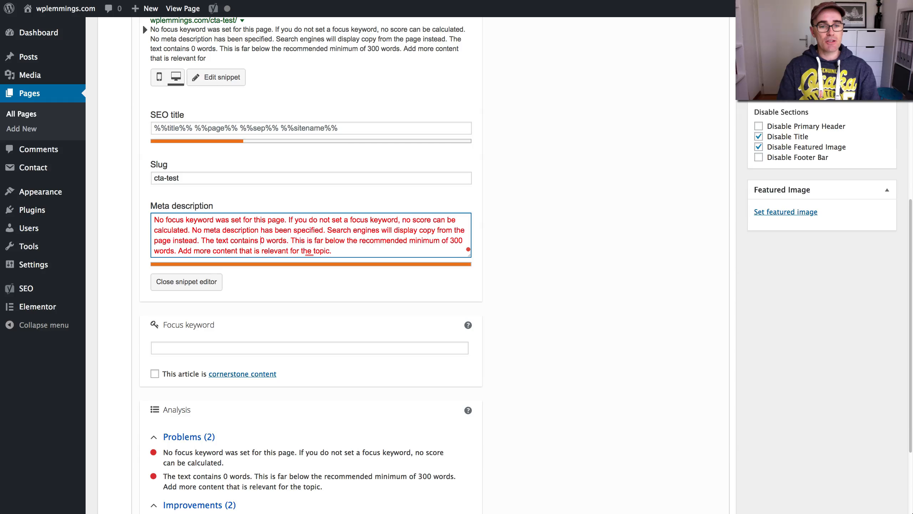
{"action": "key", "text": "shift+Down"}
{"action": "key", "text": "Delete"}
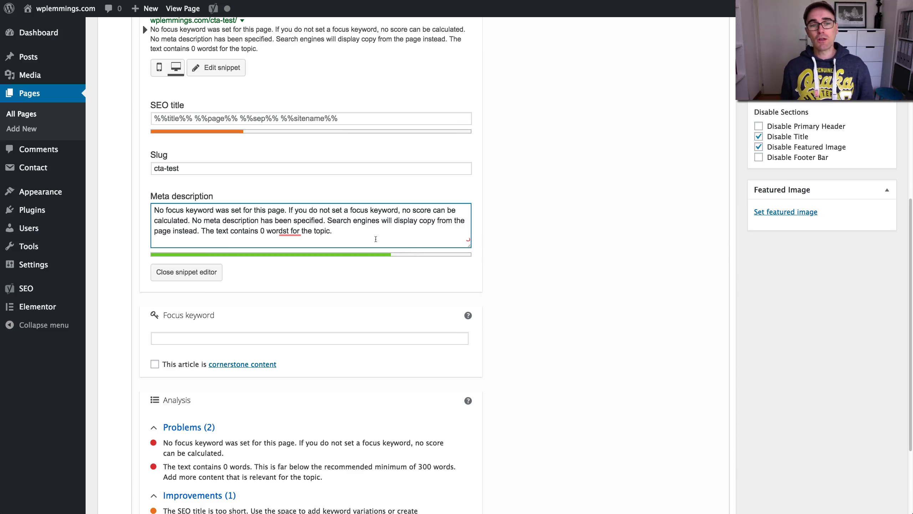
Lengthen the meta description by repeating its last sentence, "The text contains 0 wordst for the topic.", until it appears three times
{"action": "left_click_drag", "start_coordinate": [332, 230], "coordinate": [202, 231]}
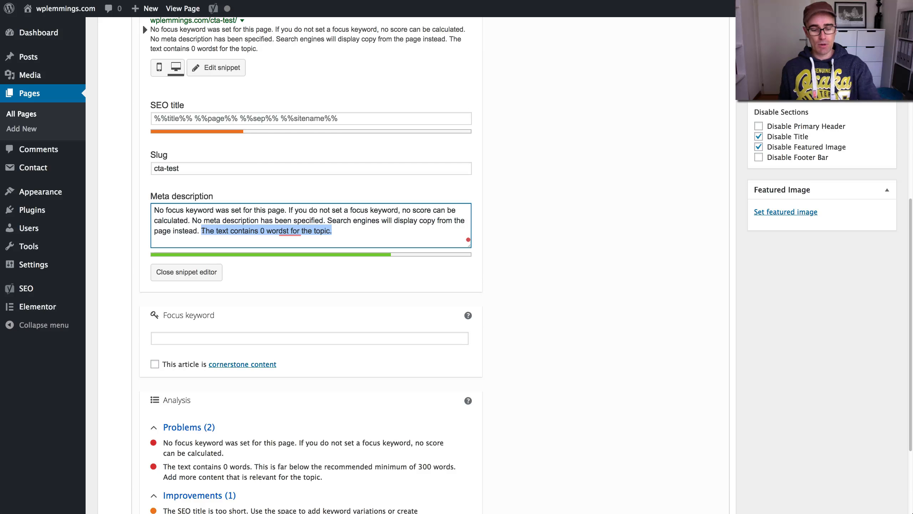
{"action": "key", "text": "ctrl+c"}
{"action": "key", "text": "ctrl+v"}
{"action": "key", "text": "ctrl+v"}
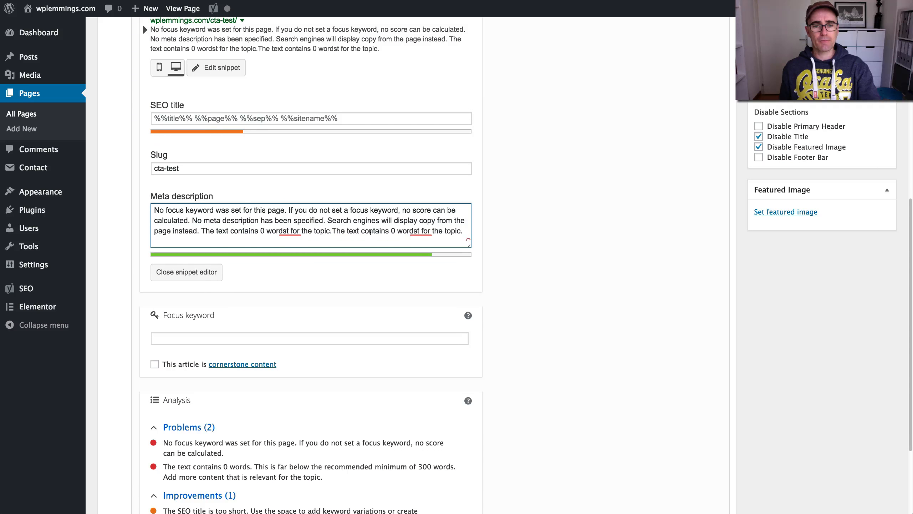
{"action": "key", "text": "ctrl+v"}
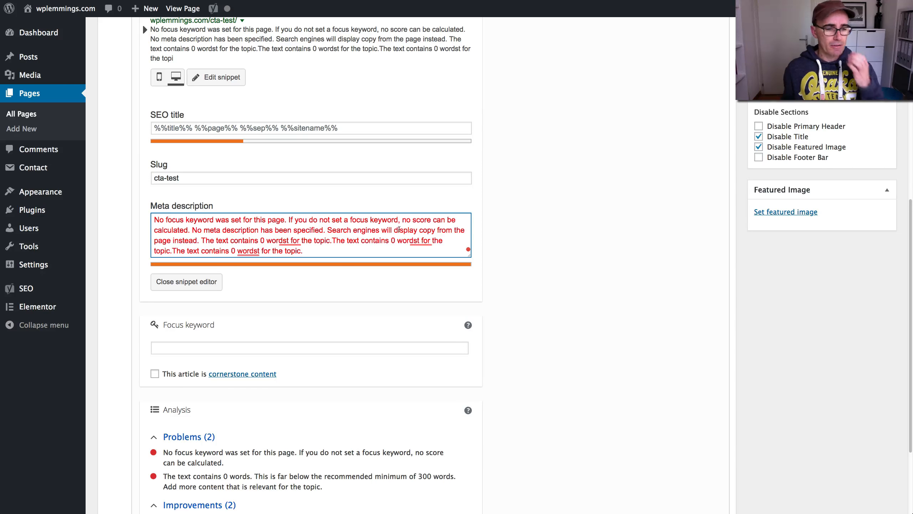
Review the analysis problems and improvements against the focus keyword, meta description, snippet preview and page content area
{"action": "scroll", "coordinate": [413, 327], "scroll_direction": "down", "scroll_amount": 5}
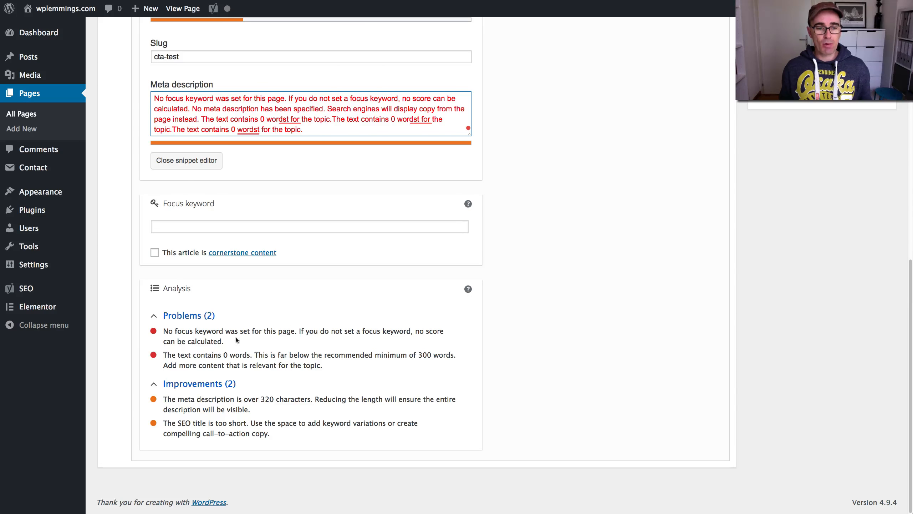
{"action": "scroll", "coordinate": [346, 366], "scroll_direction": "up", "scroll_amount": 10}
{"action": "scroll", "coordinate": [347, 366], "scroll_direction": "up", "scroll_amount": 1}
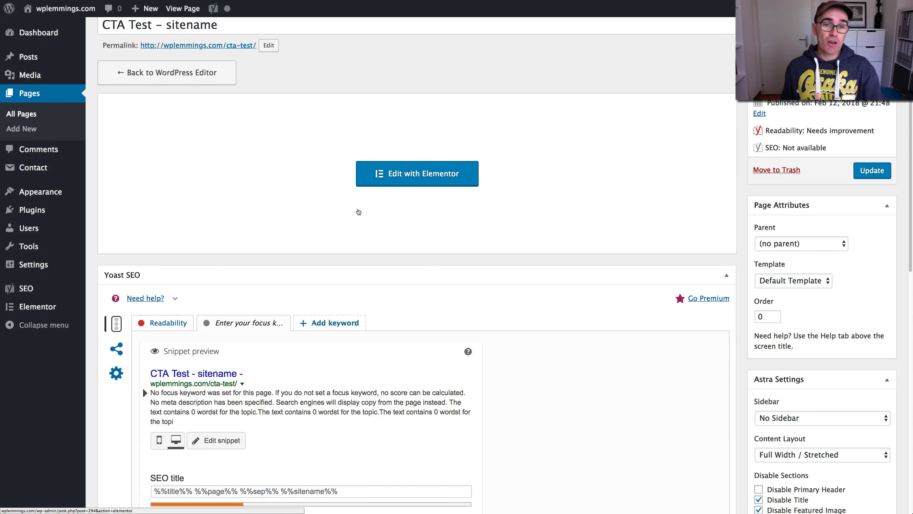
{"action": "scroll", "coordinate": [320, 251], "scroll_direction": "down", "scroll_amount": 5}
{"action": "scroll", "coordinate": [430, 202], "scroll_direction": "down", "scroll_amount": 1}
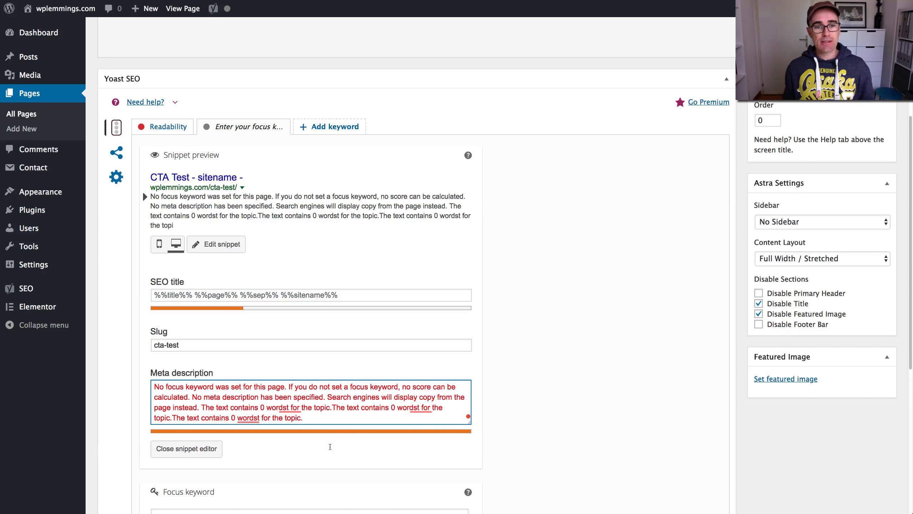
{"action": "scroll", "coordinate": [316, 381], "scroll_direction": "down", "scroll_amount": 1}
{"action": "scroll", "coordinate": [314, 387], "scroll_direction": "down", "scroll_amount": 6}
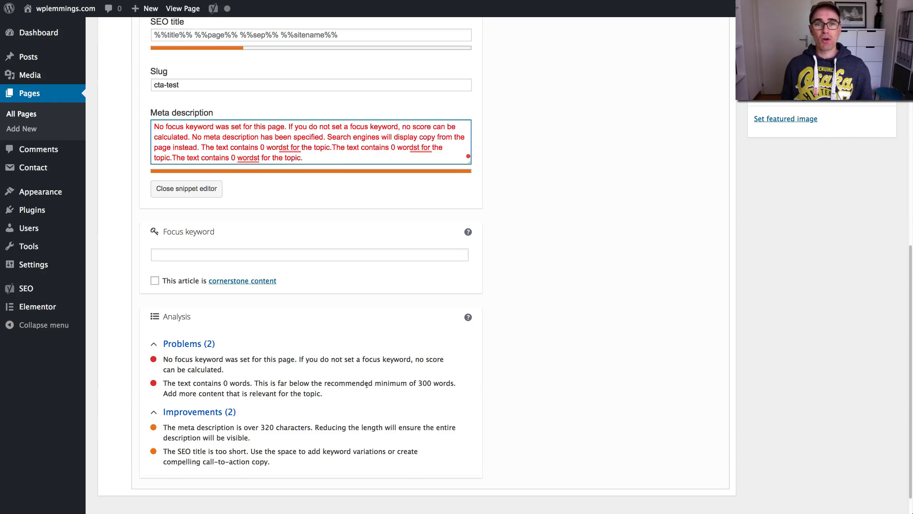
{"action": "scroll", "coordinate": [368, 384], "scroll_direction": "up", "scroll_amount": 8}
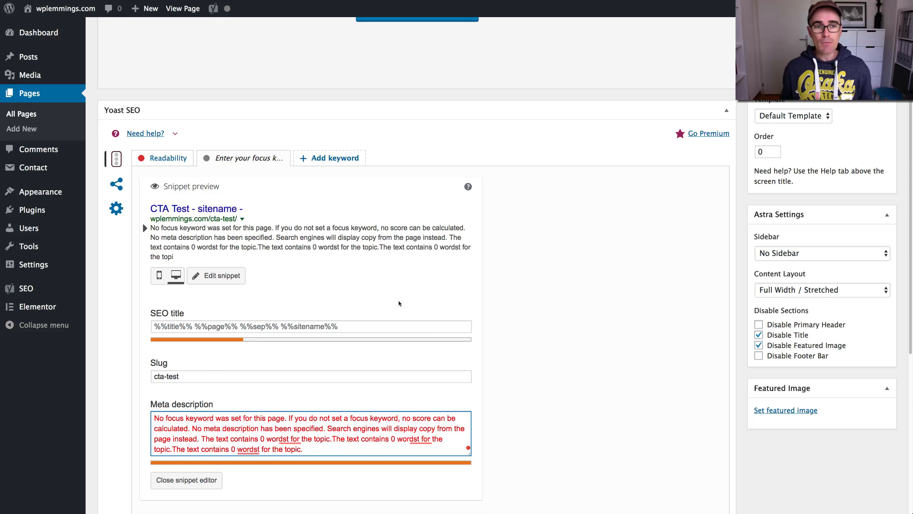
{"action": "scroll", "coordinate": [330, 283], "scroll_direction": "up", "scroll_amount": 5}
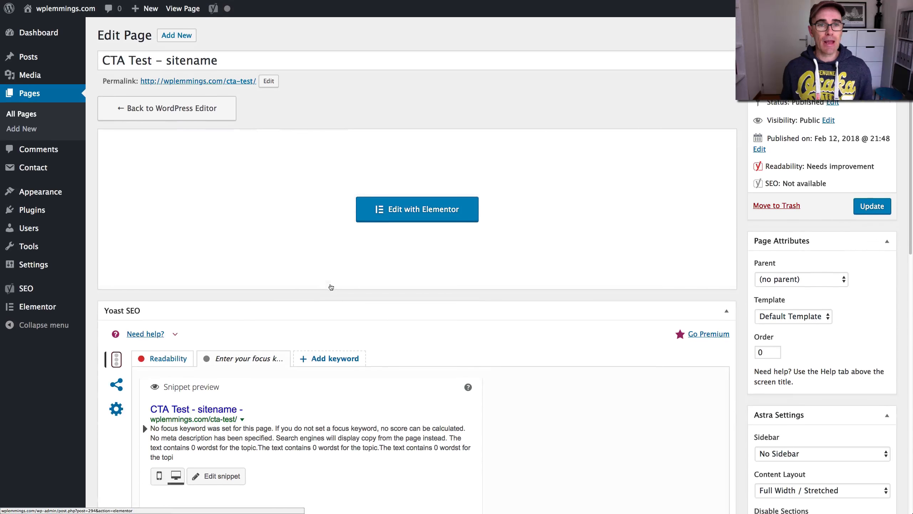